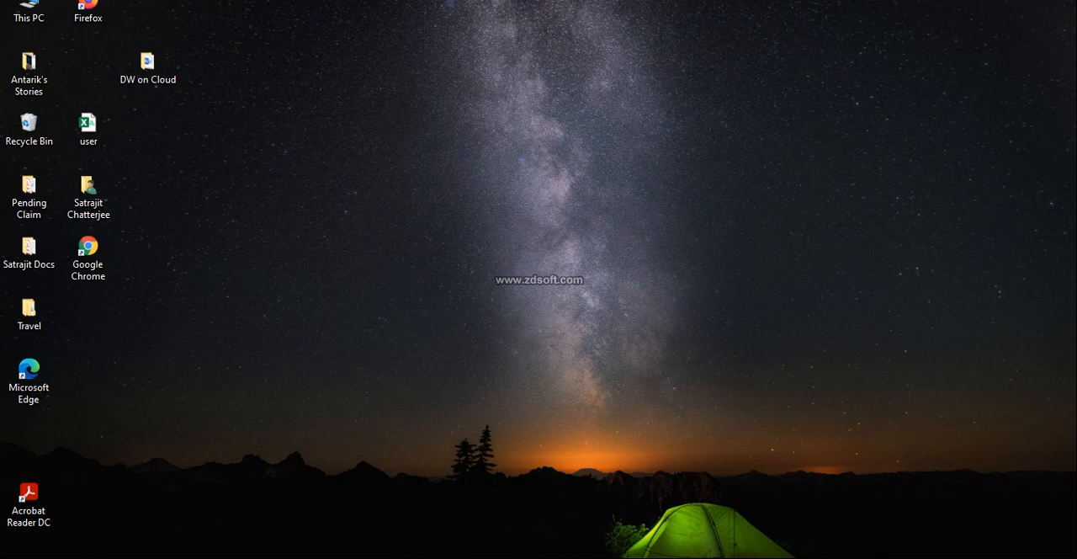
Switch to SAP Data Warehouse Cloud in the browser and open SpaceY for editing in Space Management
key(alt+Tab)
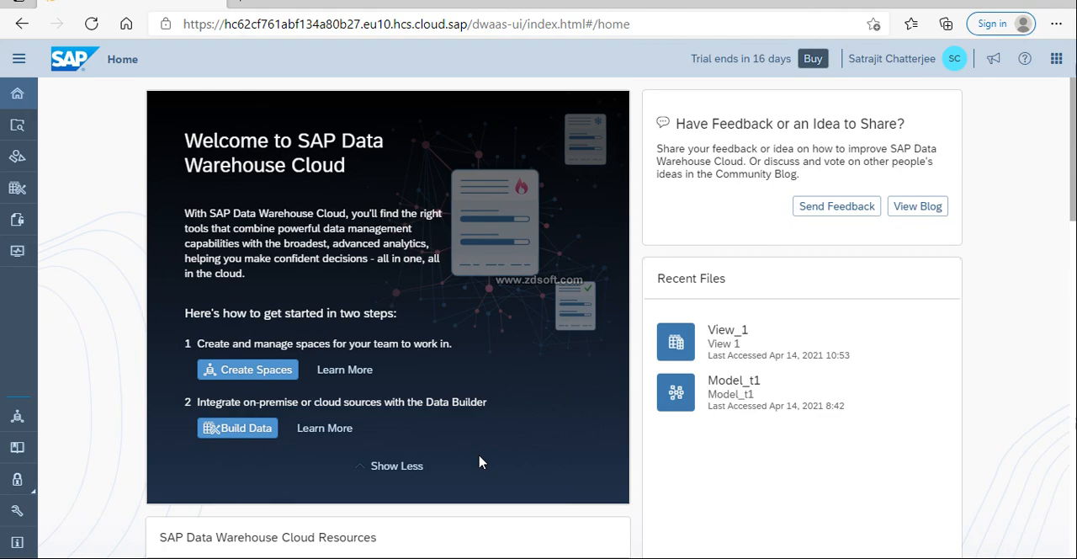
click(19, 418)
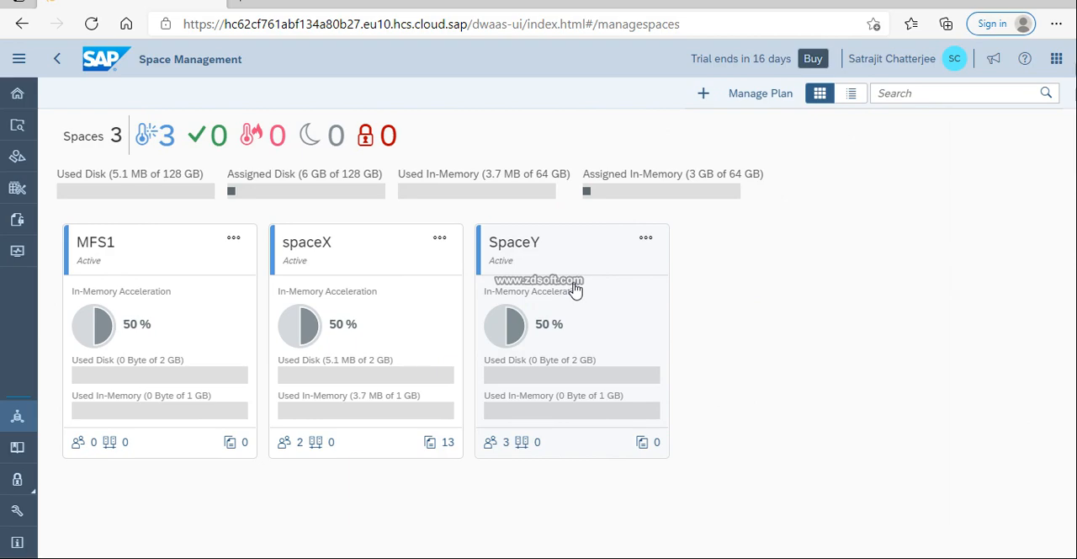
click(649, 242)
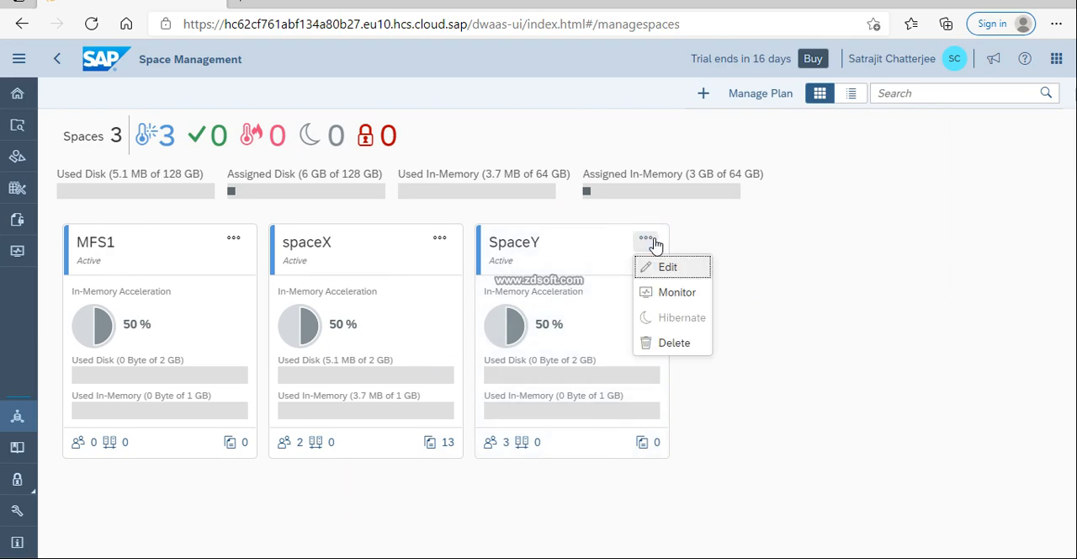
click(673, 270)
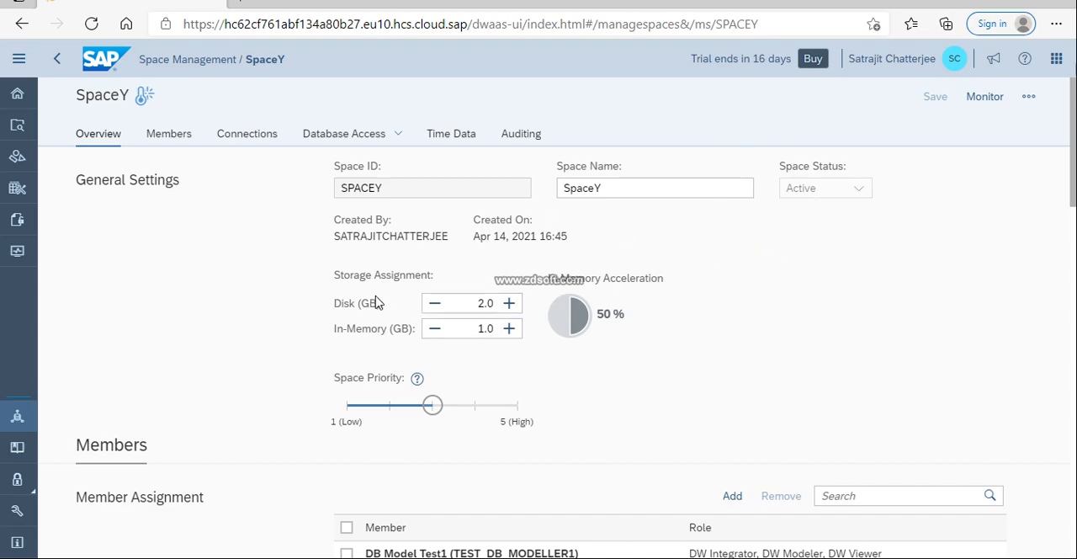
Try raising SpaceY's in-memory storage assignment to 2.0 GB and set it back to 1.0 GB
click(510, 333)
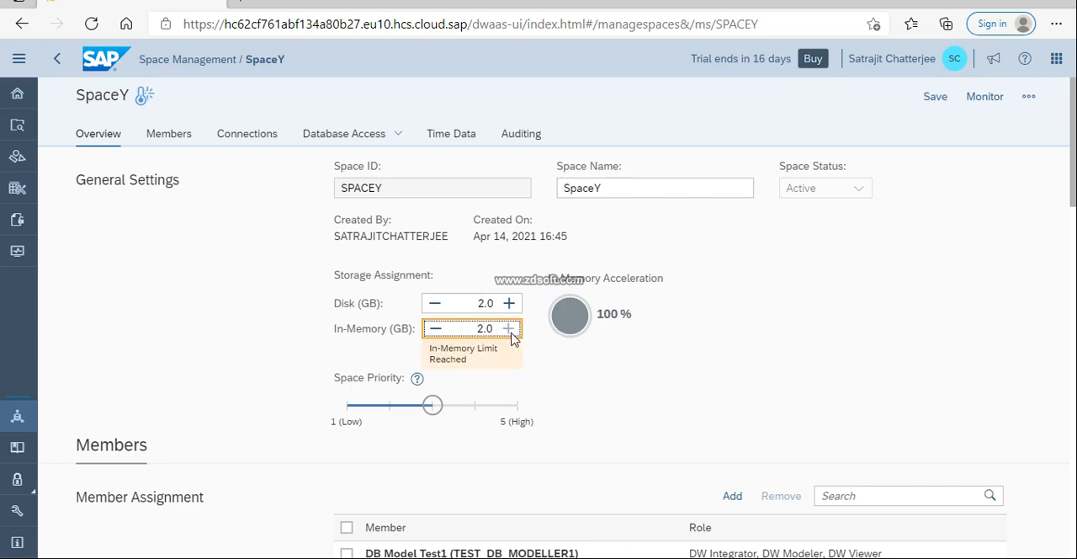
click(433, 329)
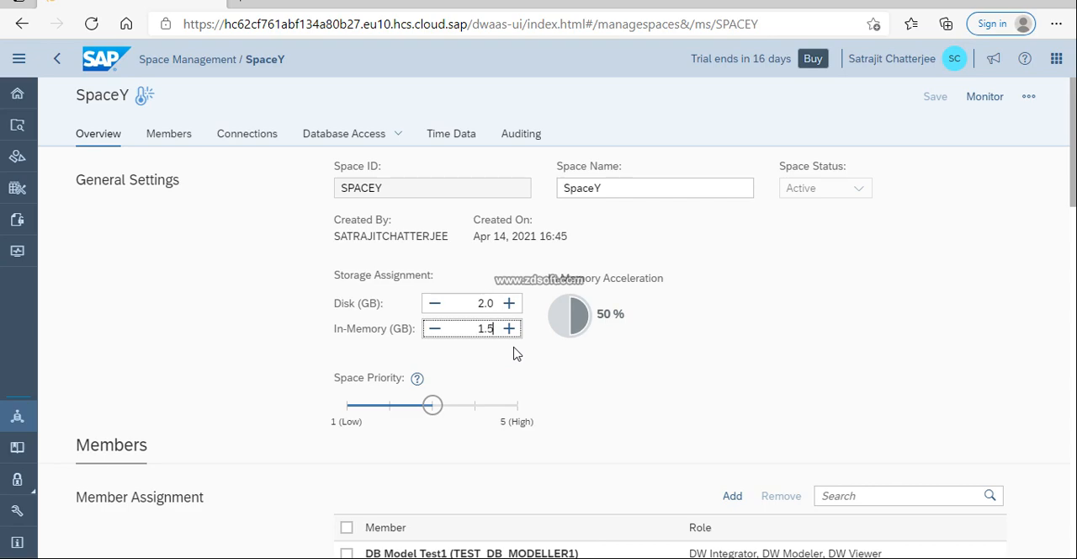
click(664, 353)
click(488, 328)
key(BackSpace)
Remove the member Test ID1 (TESTID_11) from SpaceY's member assignment
scroll(589, 411, down, 2)
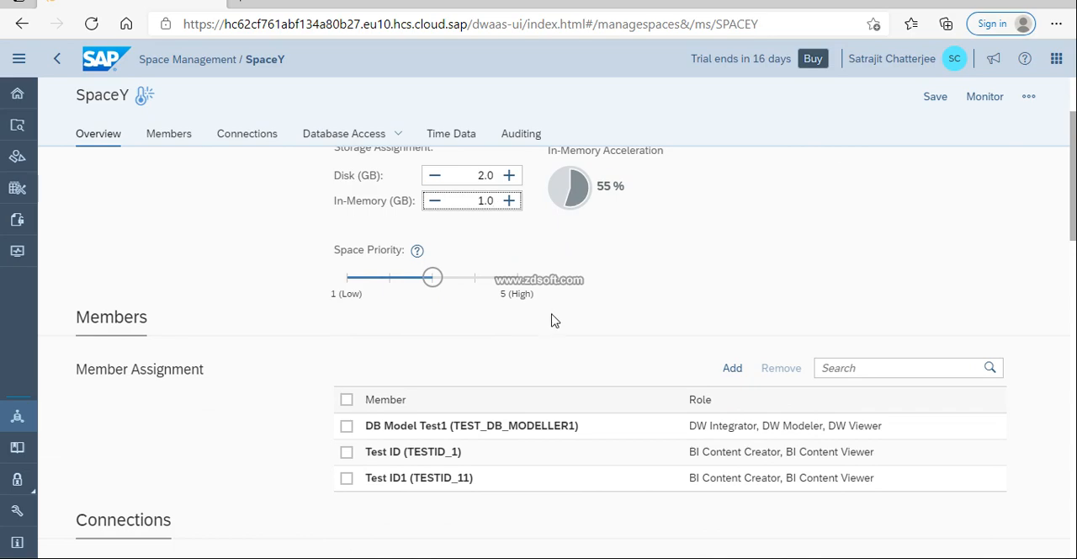
scroll(549, 318, down, 1)
scroll(560, 389, down, 1)
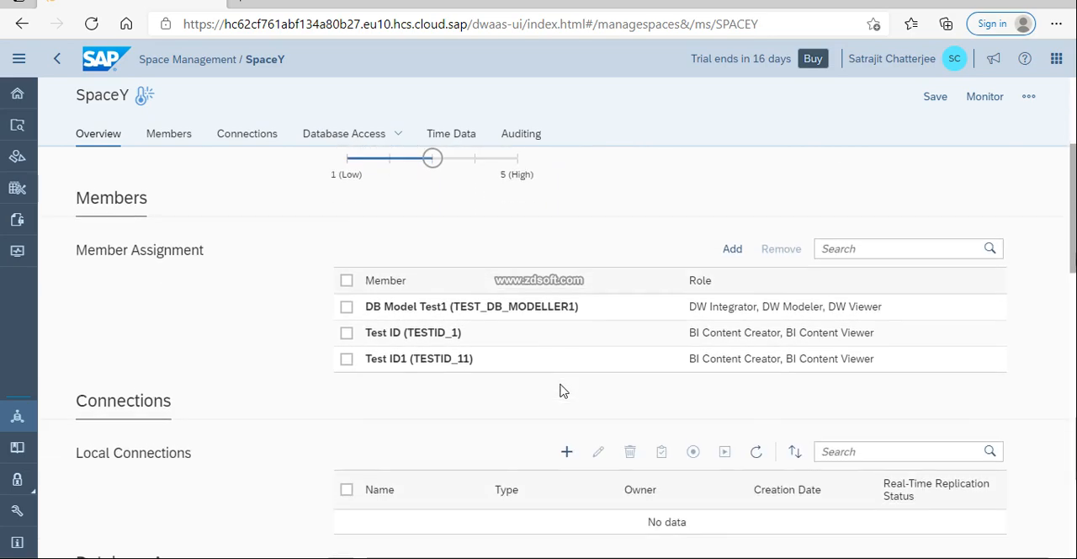
click(347, 354)
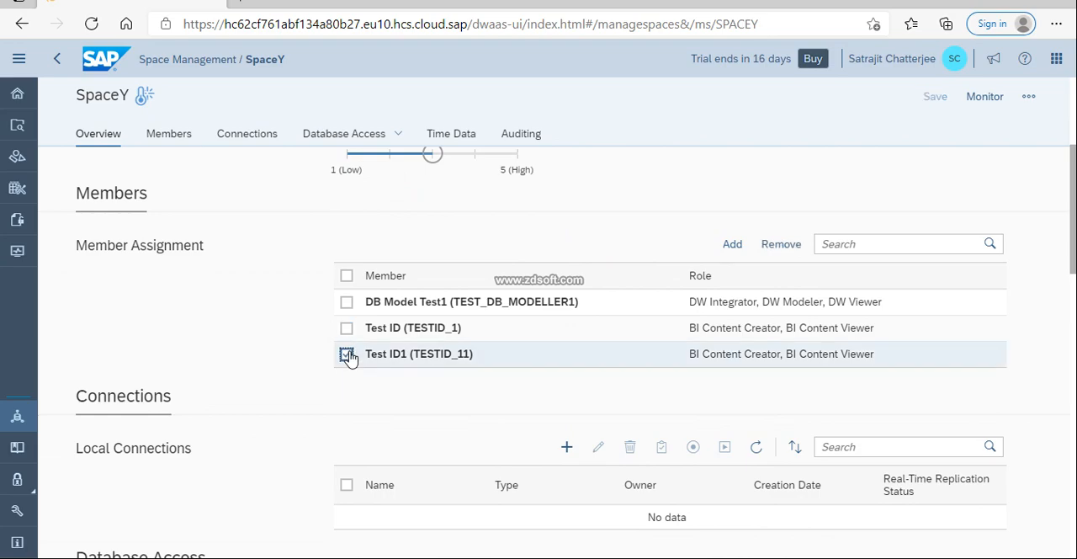
click(795, 245)
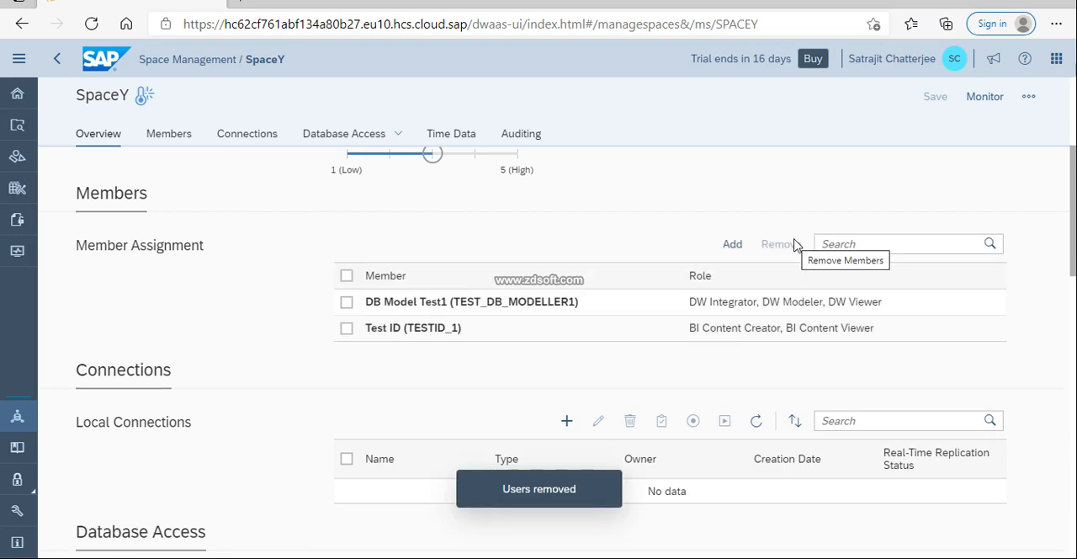
Add the users DB Test (TEST_DB_ADMIN) and DB Test1 (TEST_DB_ADMIN1) as members of SpaceY
click(732, 244)
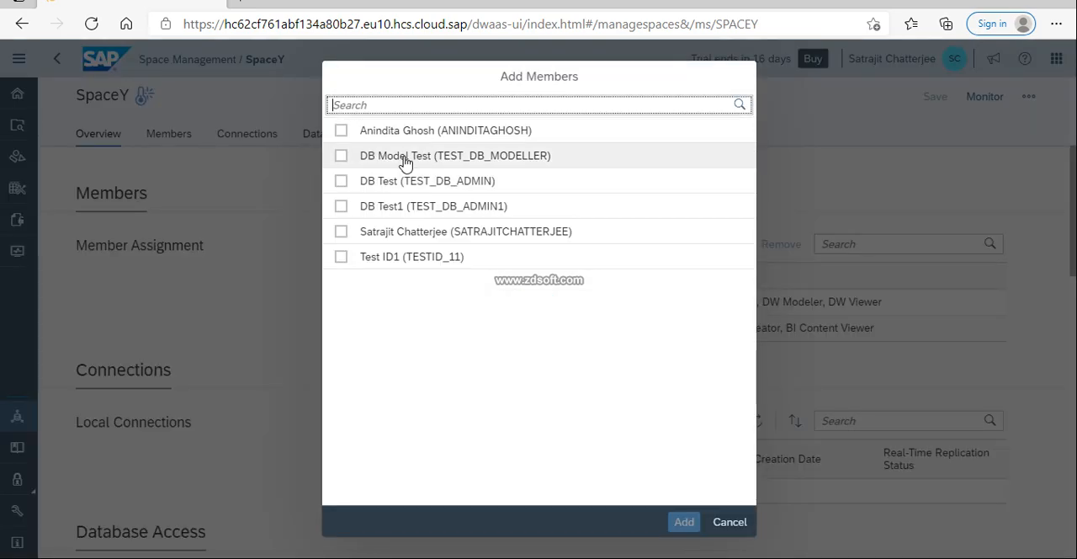
click(343, 184)
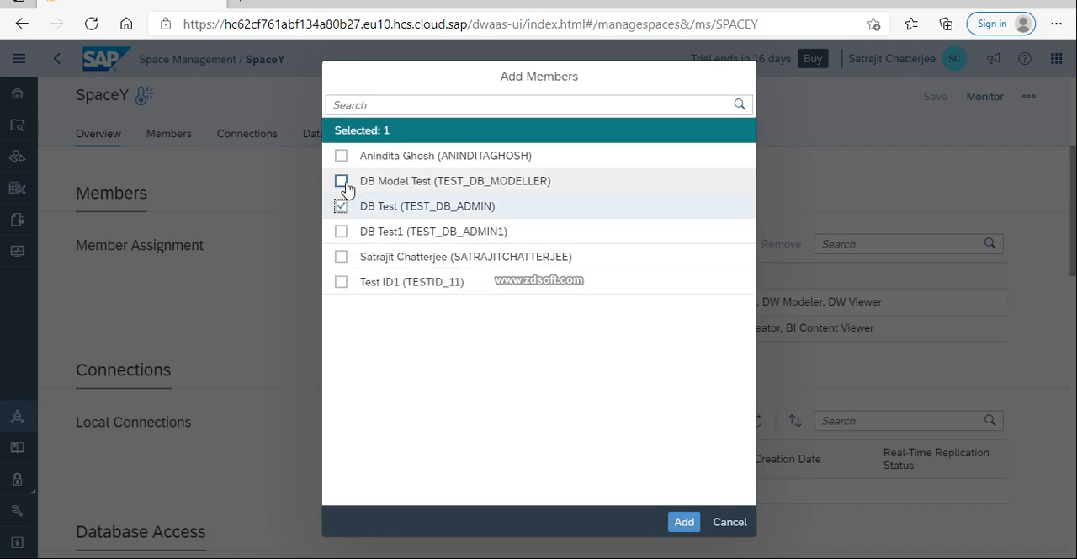
click(342, 231)
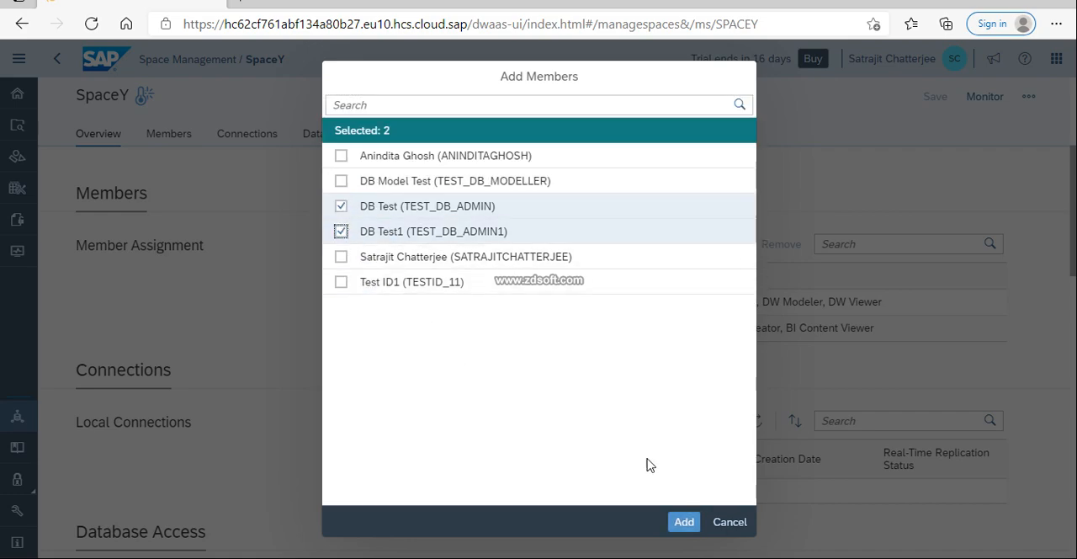
click(686, 522)
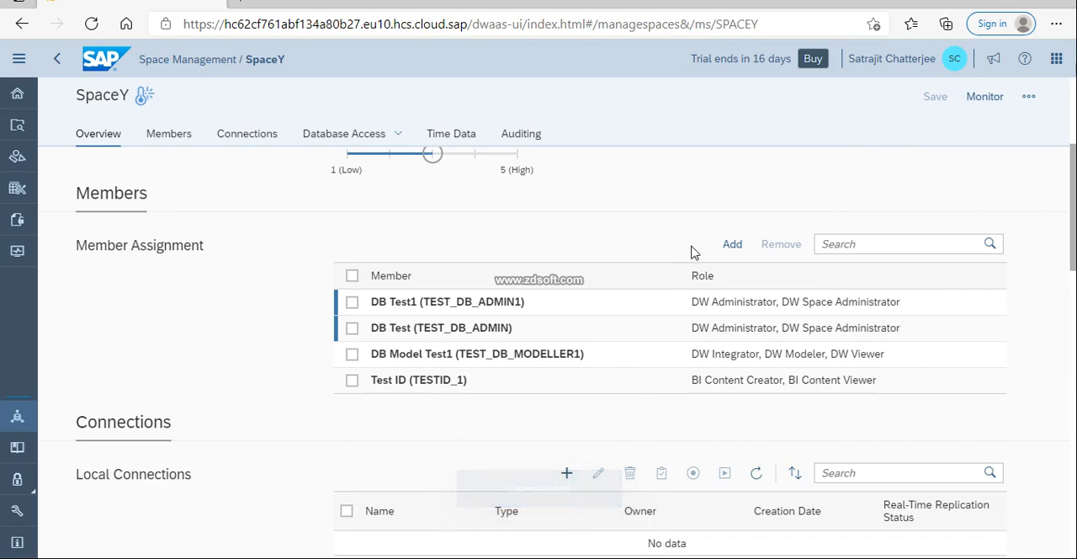
Turn on Expose for Consumption by Default in the data consumption settings of the space
scroll(588, 405, down, 3)
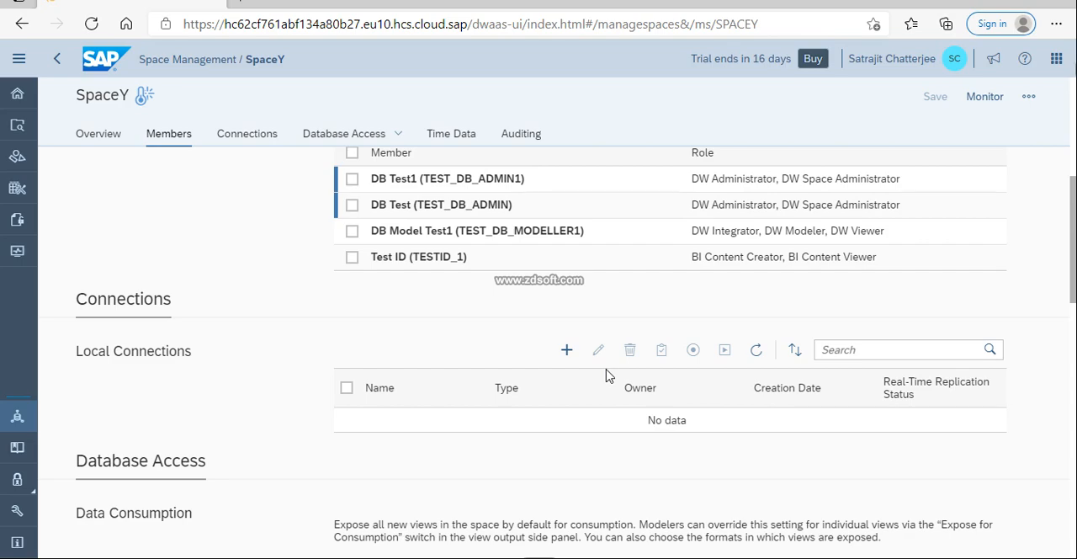
scroll(238, 397, down, 1)
scroll(239, 399, down, 1)
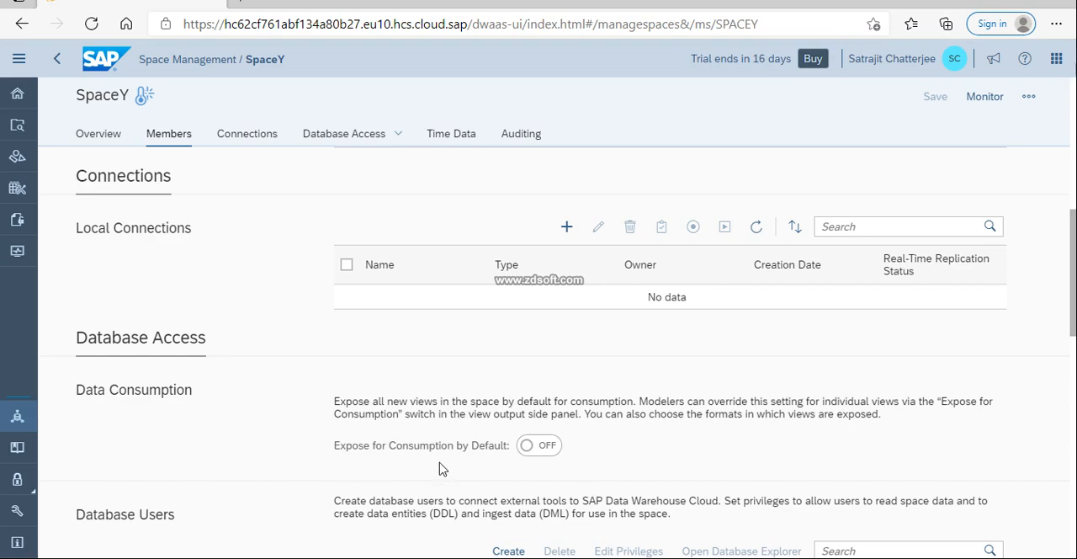
click(531, 448)
click(693, 471)
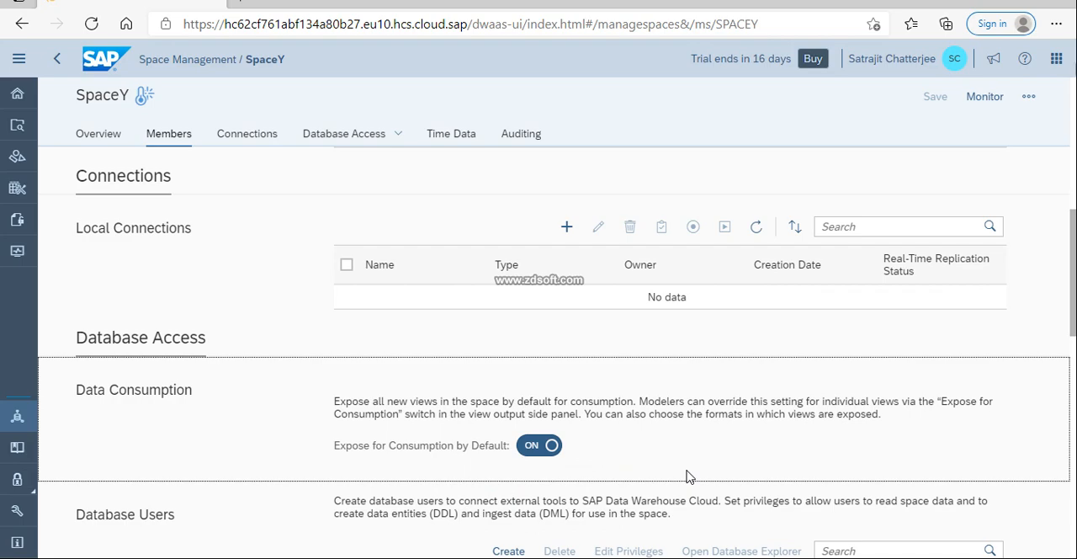
Examine the space's database users, HDI containers, time data and audit settings
scroll(685, 476, down, 3)
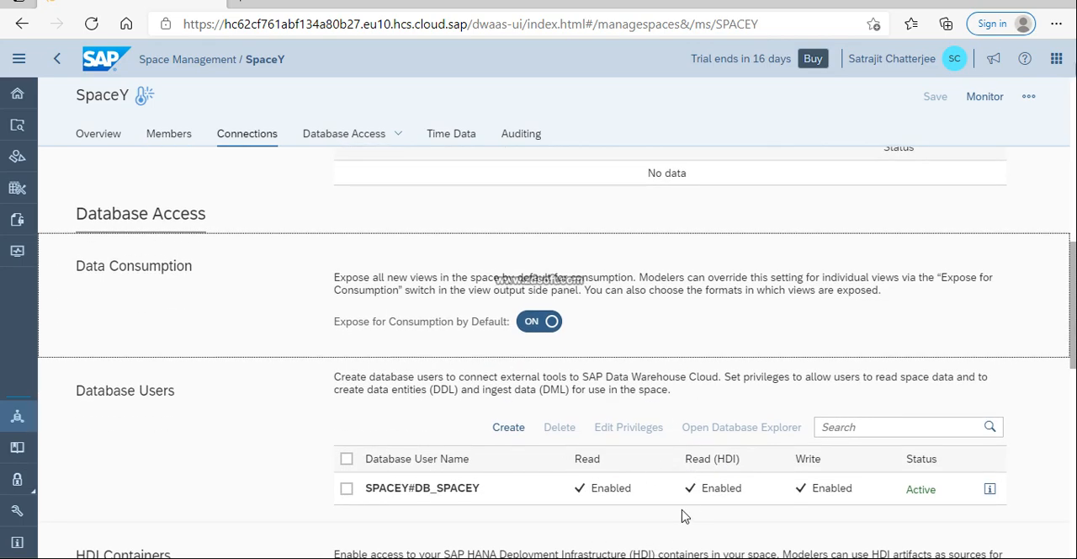
scroll(724, 496, down, 2)
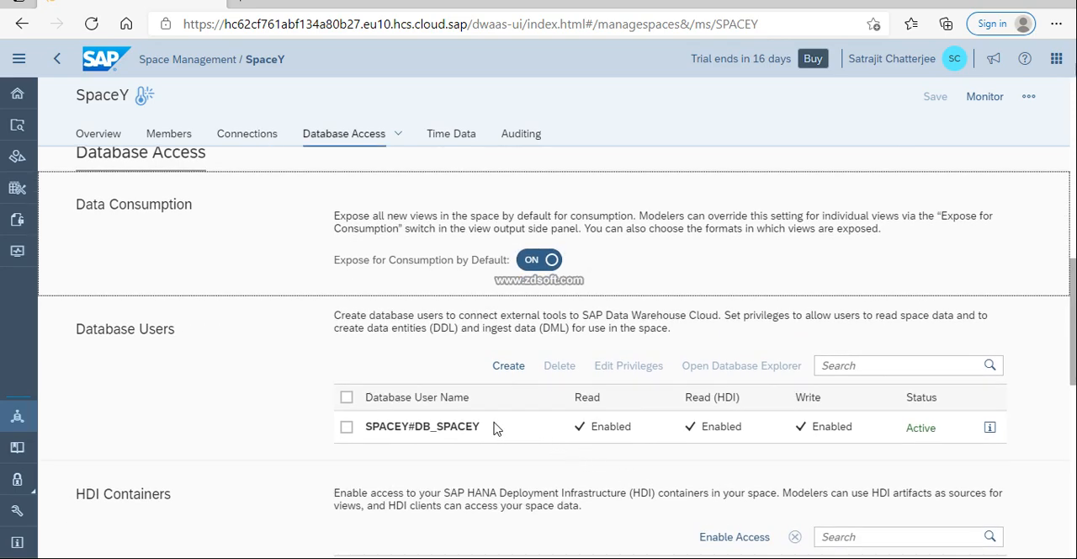
scroll(493, 426, down, 6)
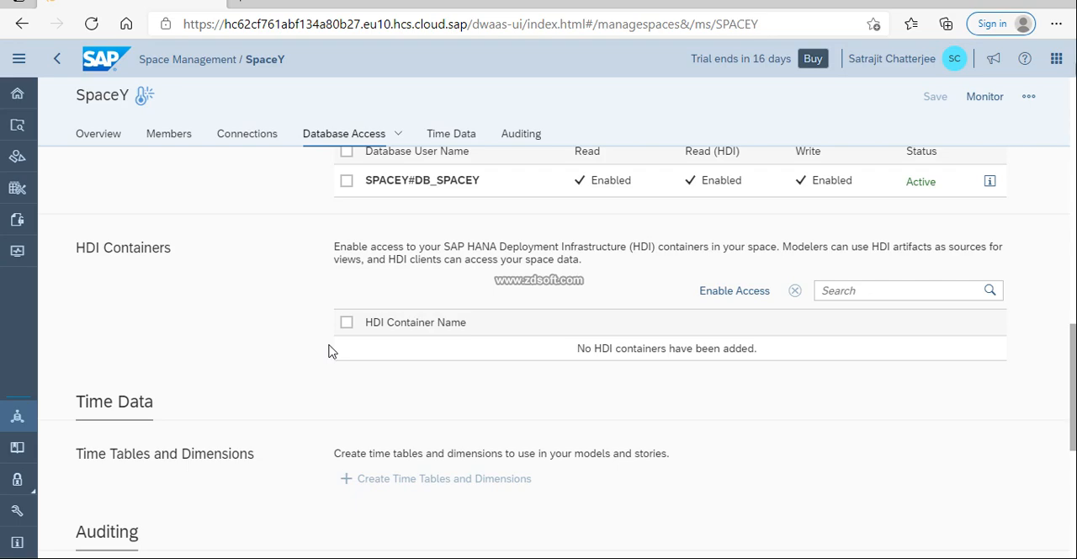
scroll(329, 352, down, 1)
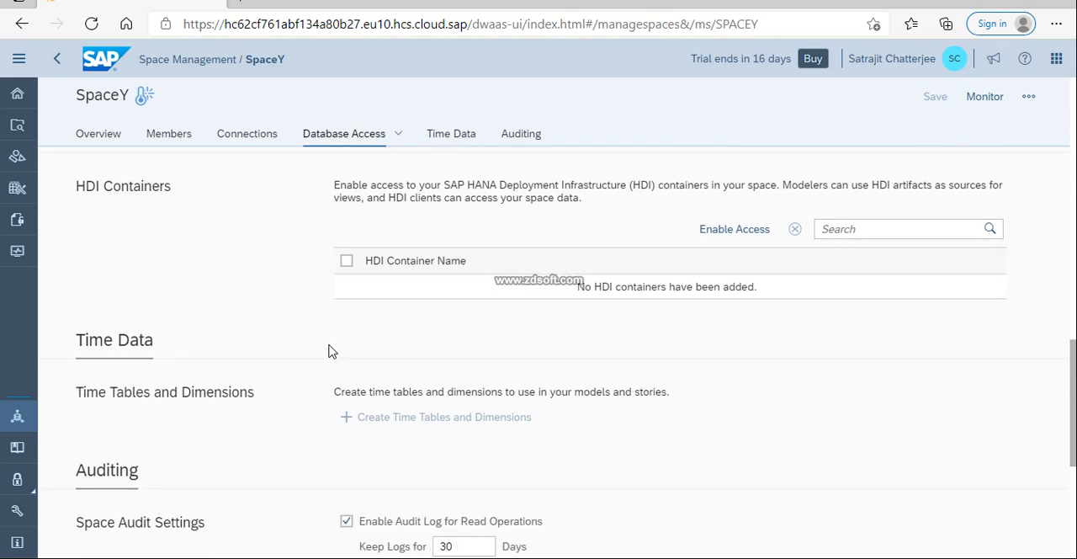
scroll(329, 351, down, 1)
scroll(329, 336, down, 1)
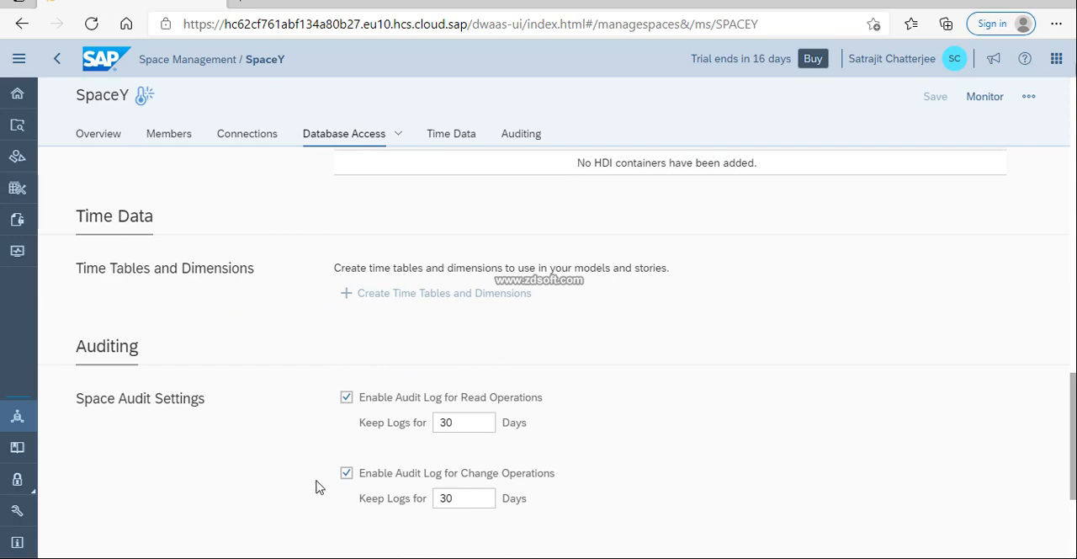
click(345, 300)
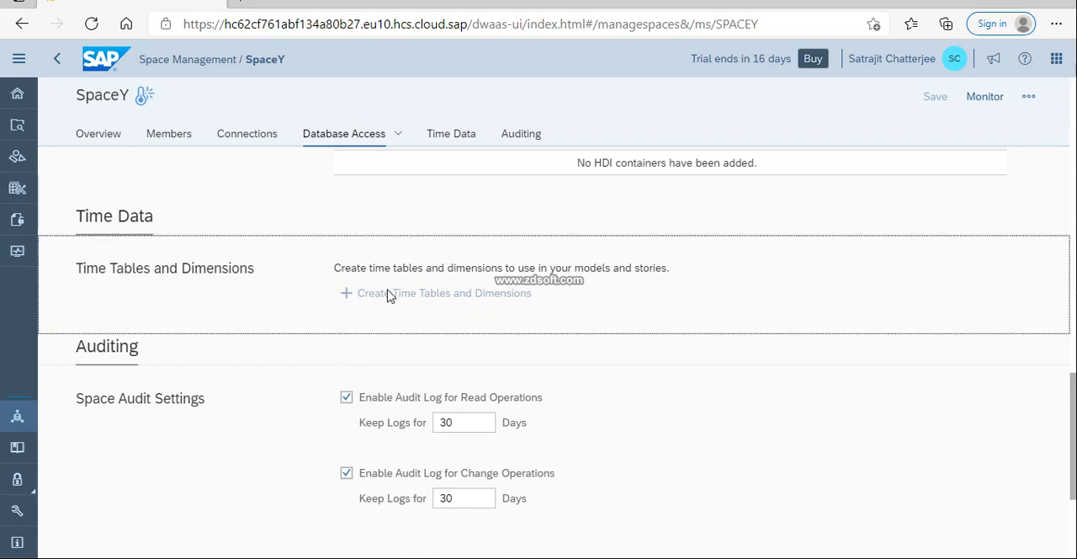
View the Enable Access information for HDI containers and close it without opening a support ticket
scroll(426, 305, up, 2)
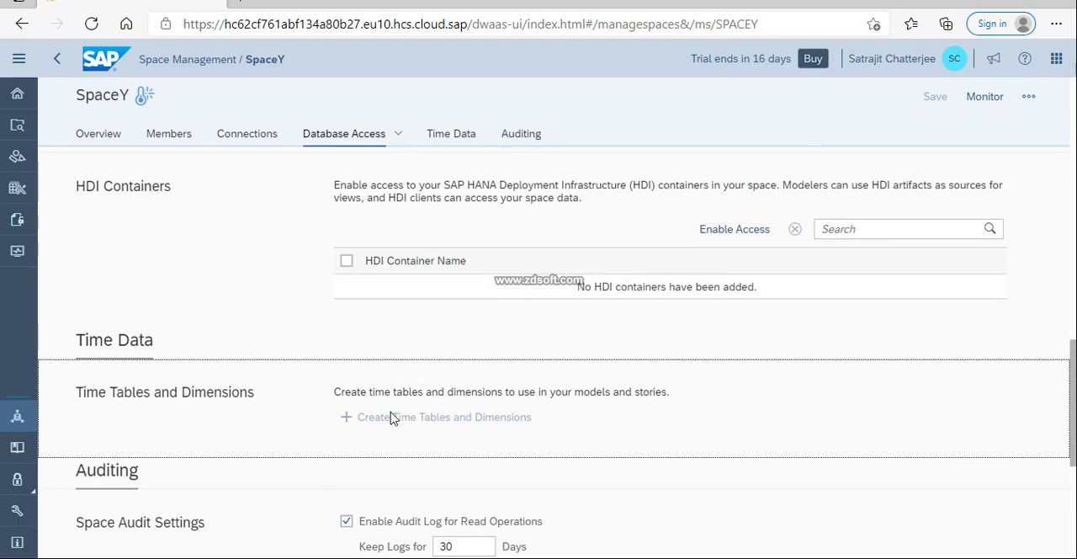
click(347, 263)
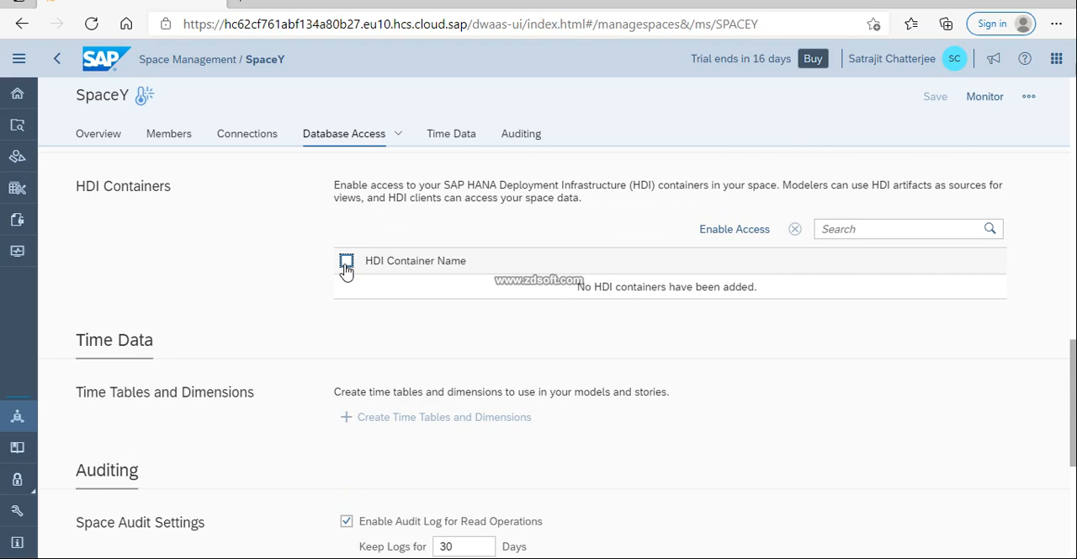
click(748, 232)
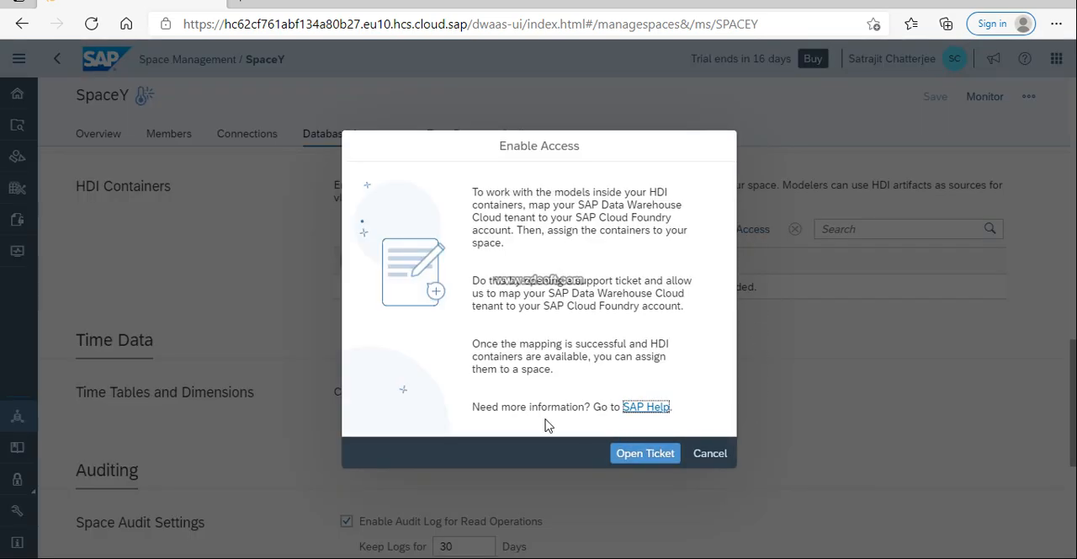
click(703, 459)
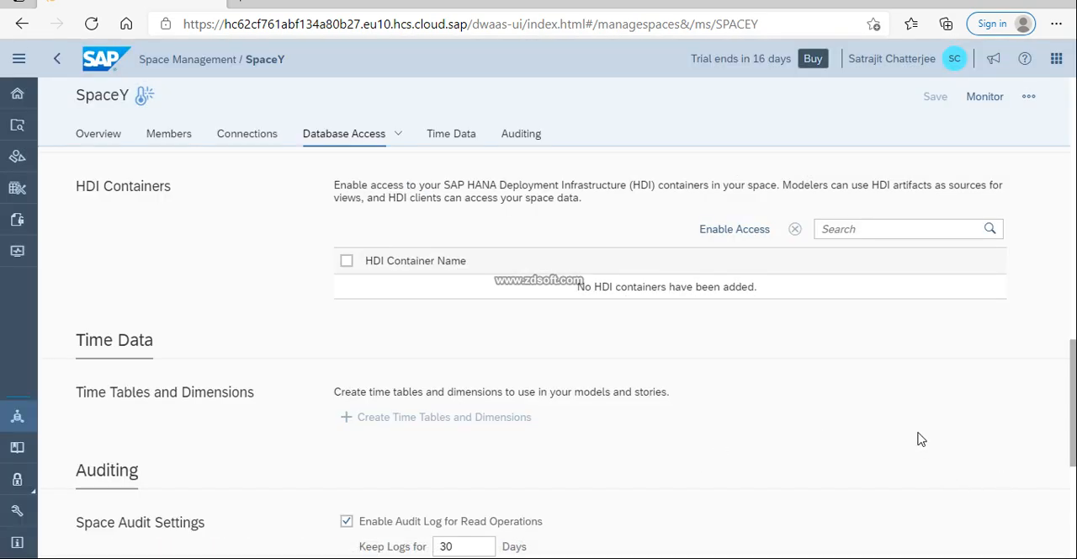
click(501, 419)
Start creating a local connection for SpaceY and browse the connection types filtered by Remote Tables
scroll(849, 447, up, 15)
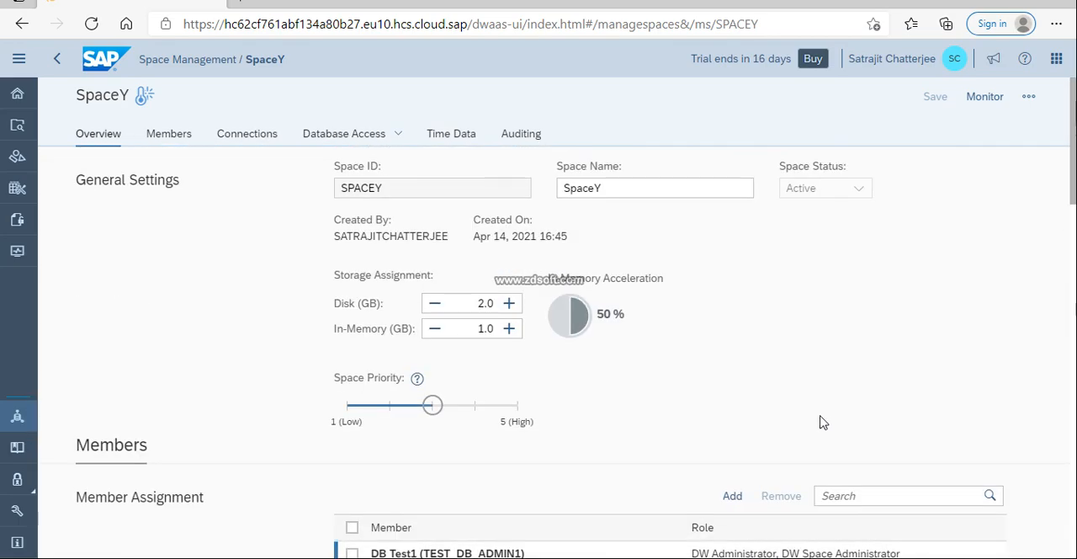
click(176, 144)
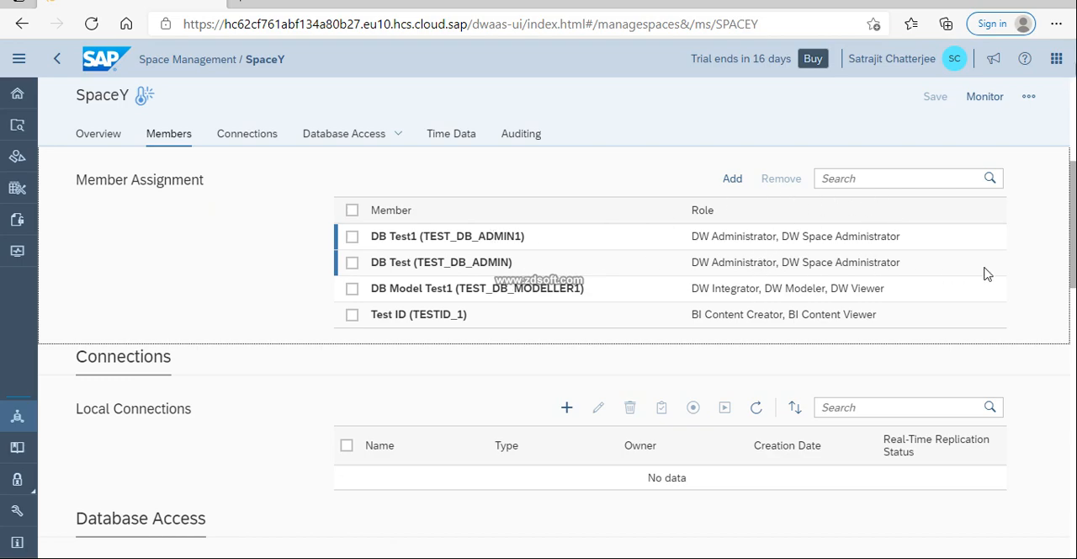
click(240, 141)
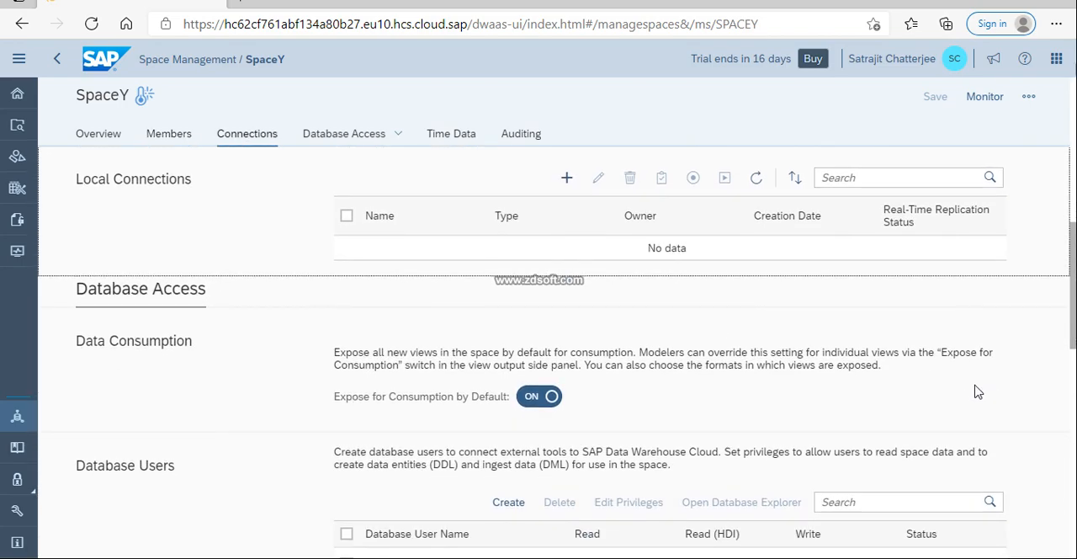
click(567, 183)
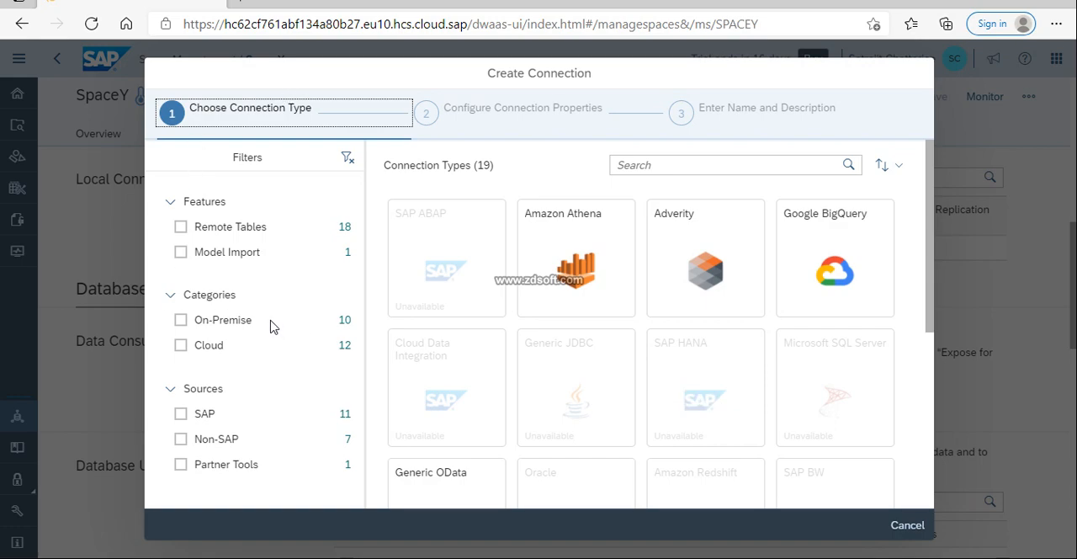
click(266, 226)
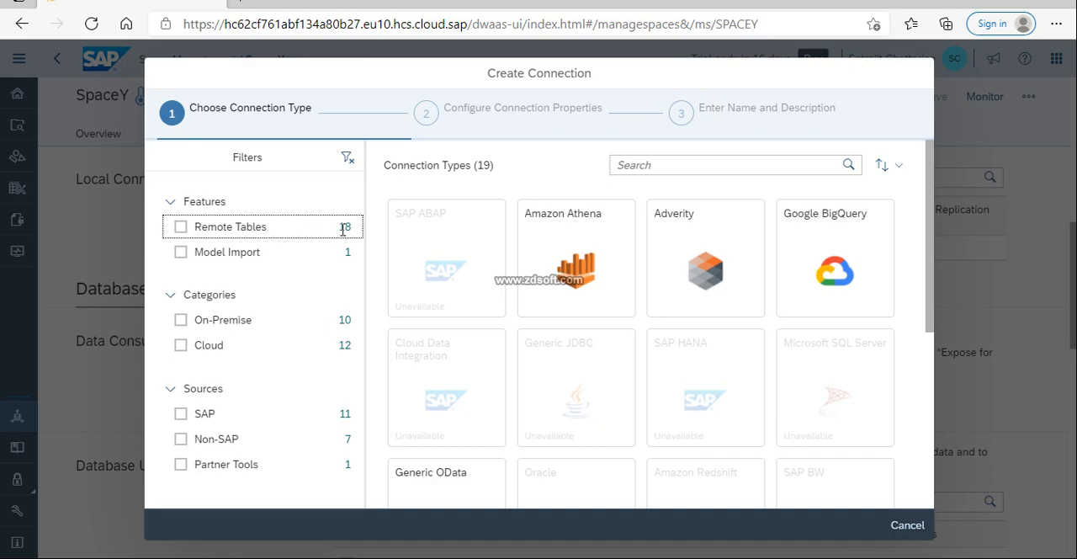
click(182, 228)
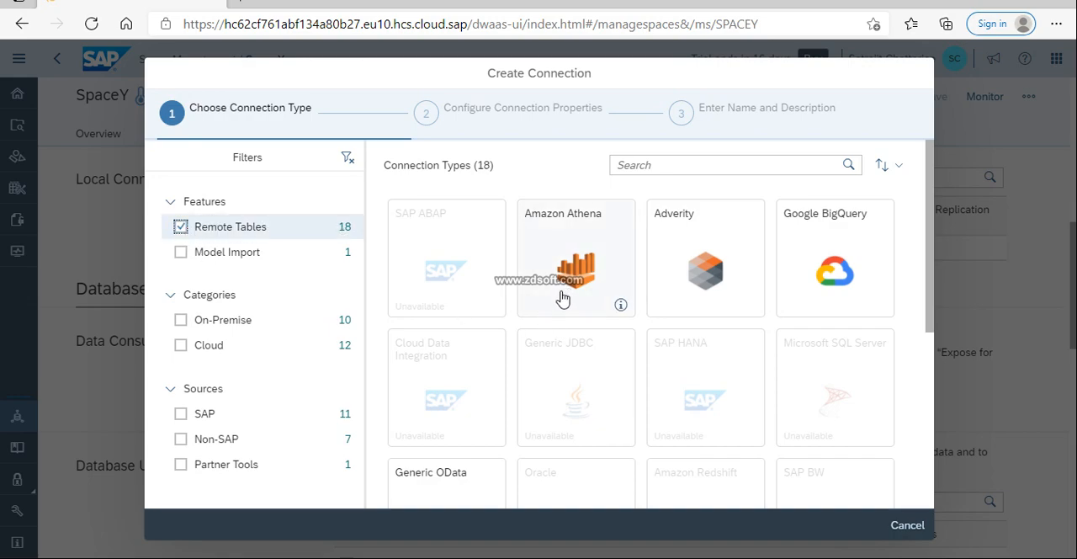
scroll(755, 292, down, 3)
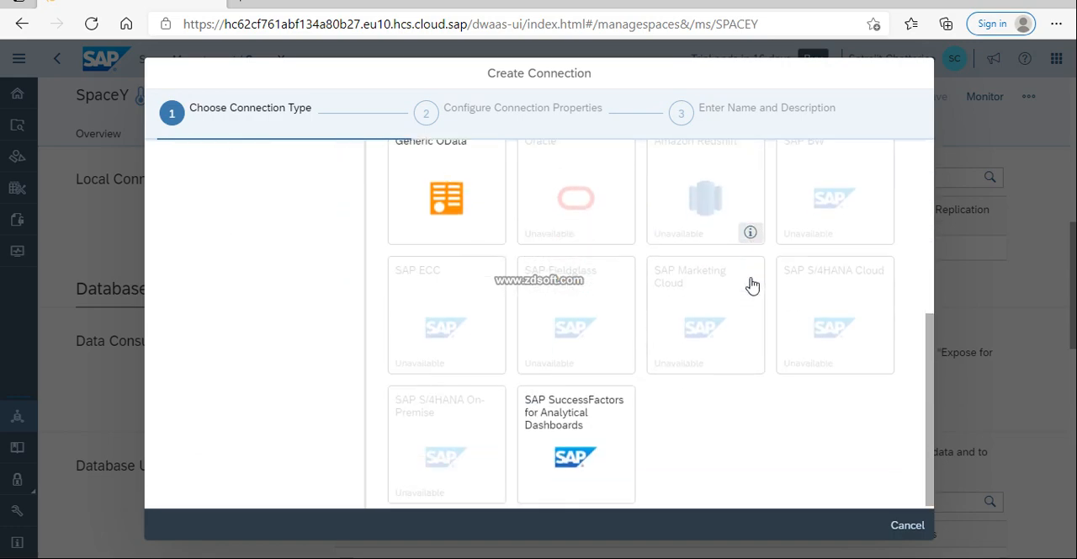
scroll(748, 282, up, 4)
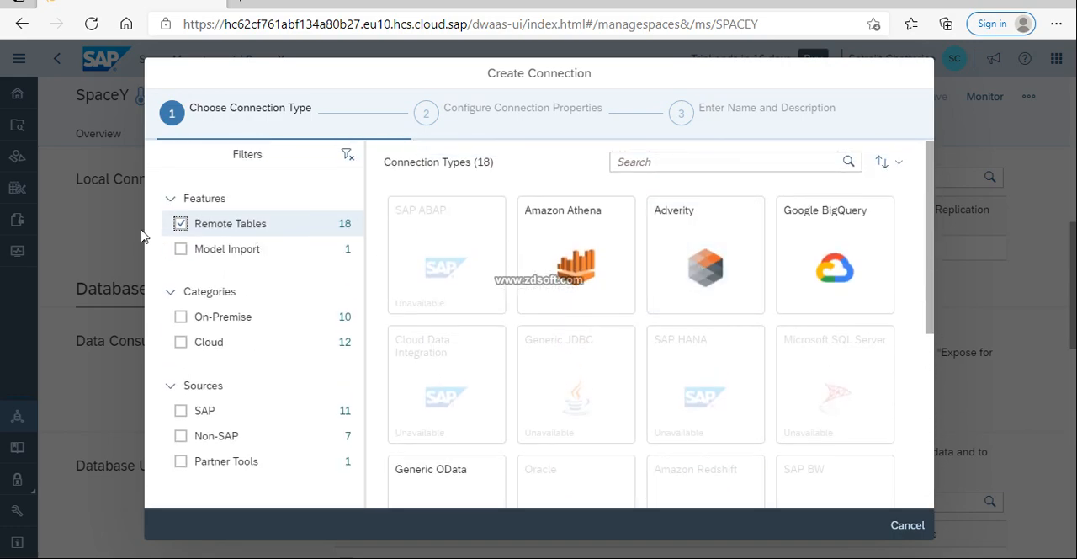
View the properties required for an Amazon Athena connection without the Remote Tables filter, and leave the wizard without creating the connection
click(180, 224)
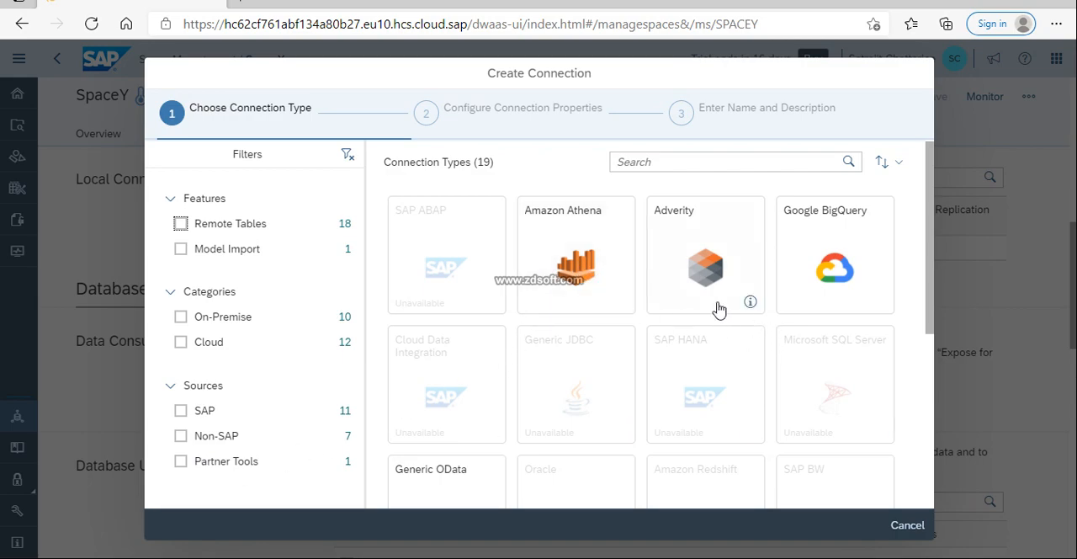
click(601, 276)
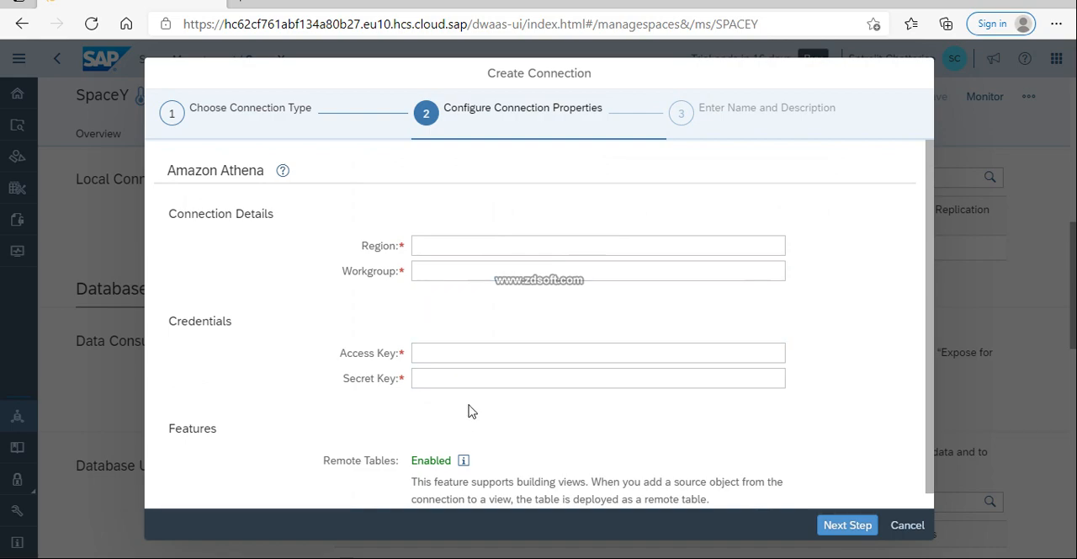
click(494, 353)
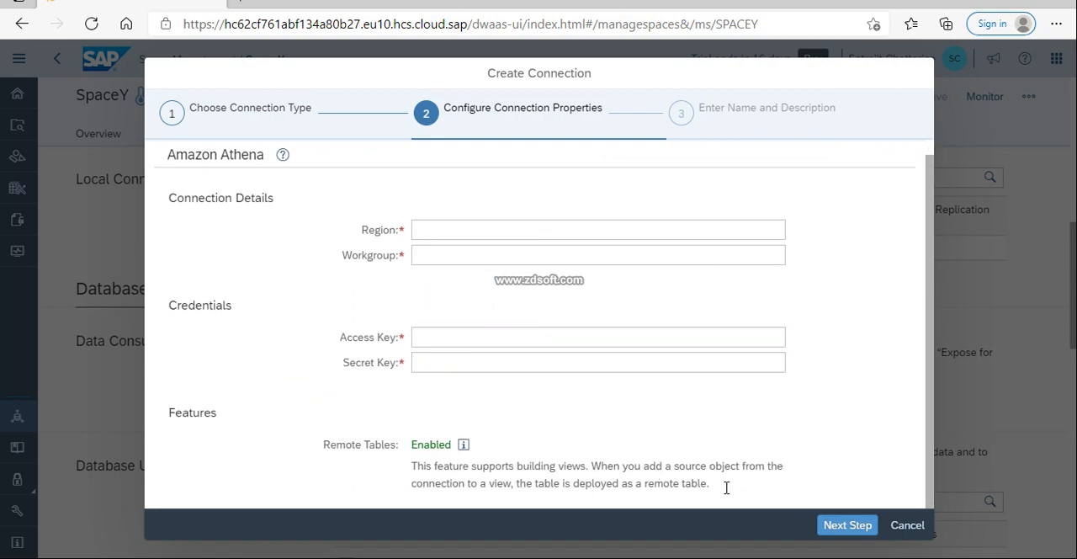
click(907, 526)
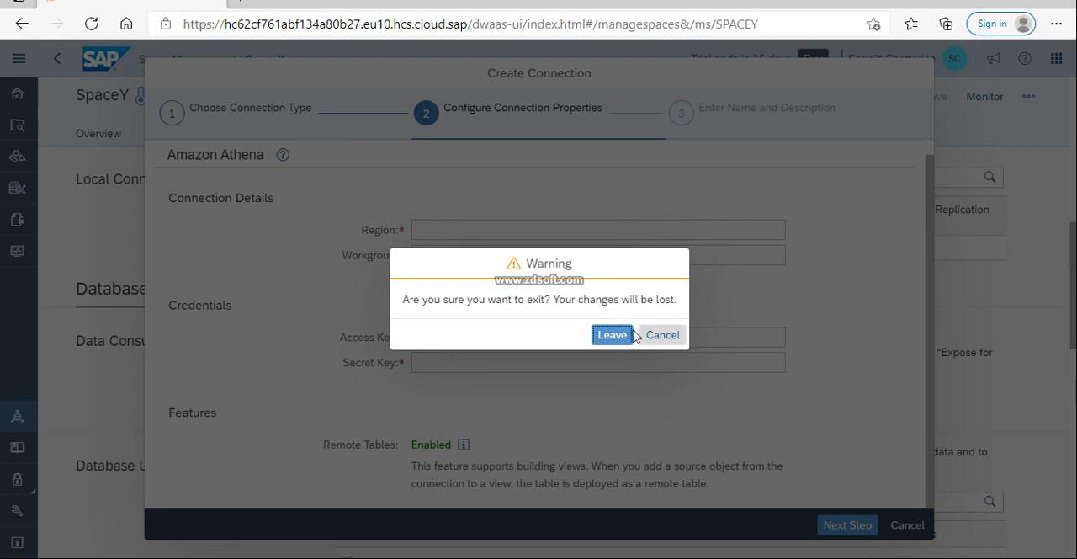
click(662, 336)
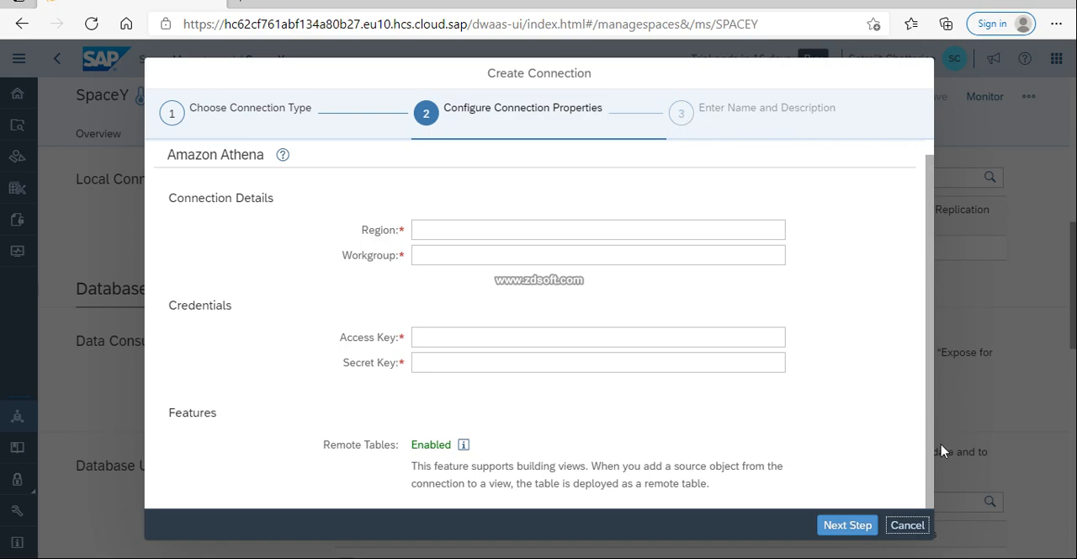
click(906, 526)
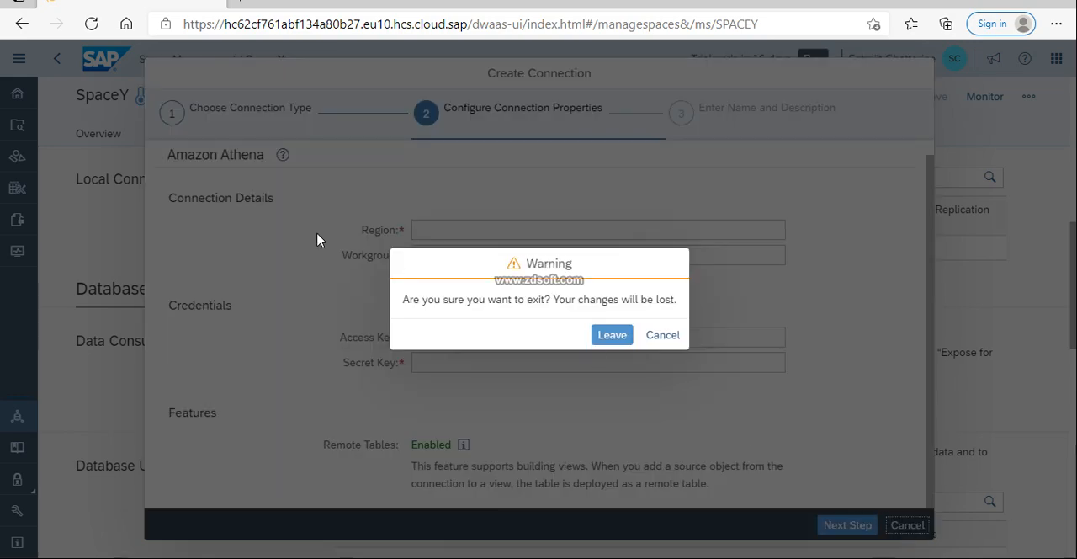
click(620, 334)
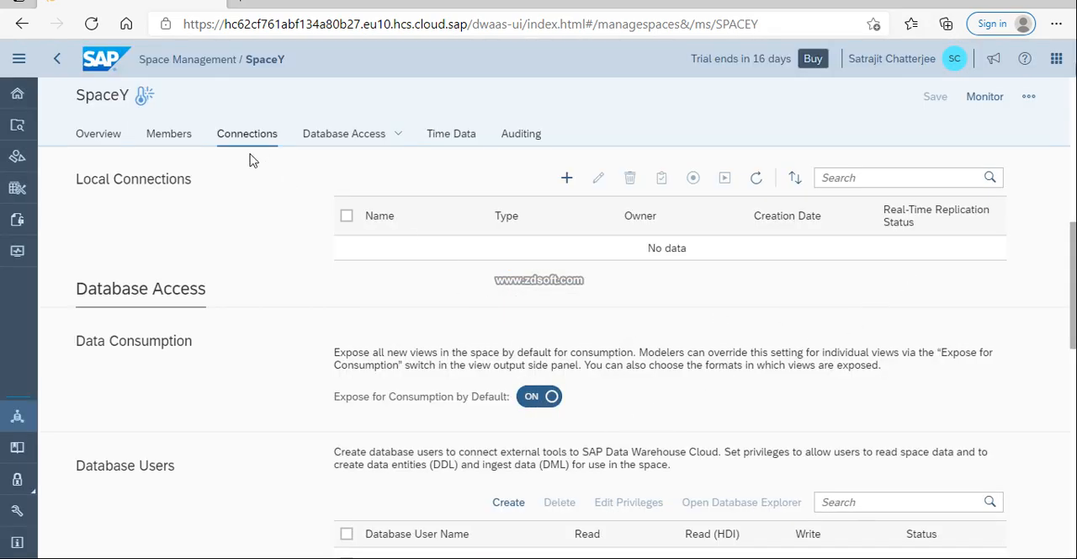
Start a new local connection for SpaceY and choose Generic OData as its connection type
click(567, 180)
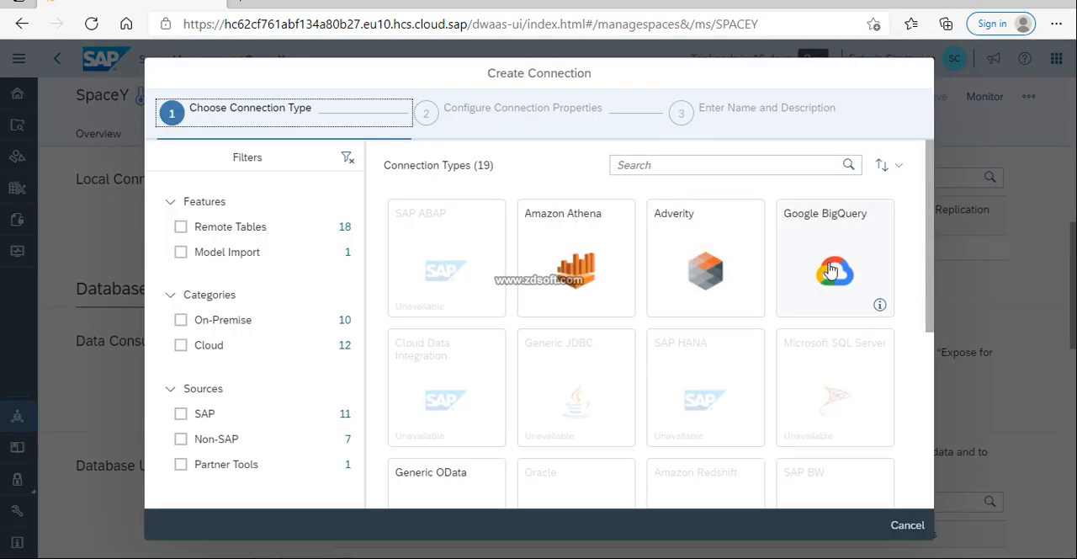
scroll(835, 265, down, 2)
scroll(837, 266, down, 1)
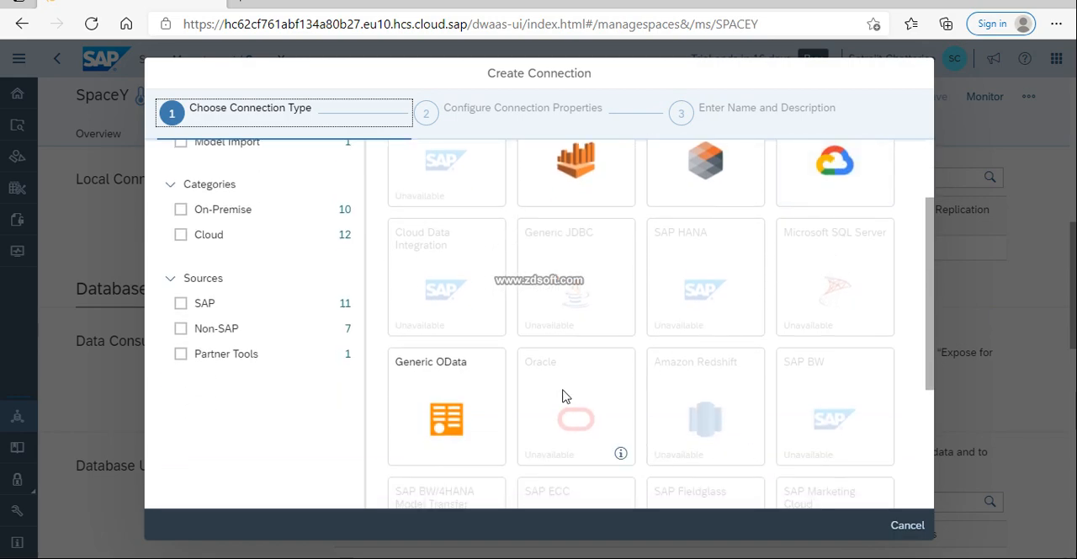
scroll(510, 395, down, 3)
click(450, 258)
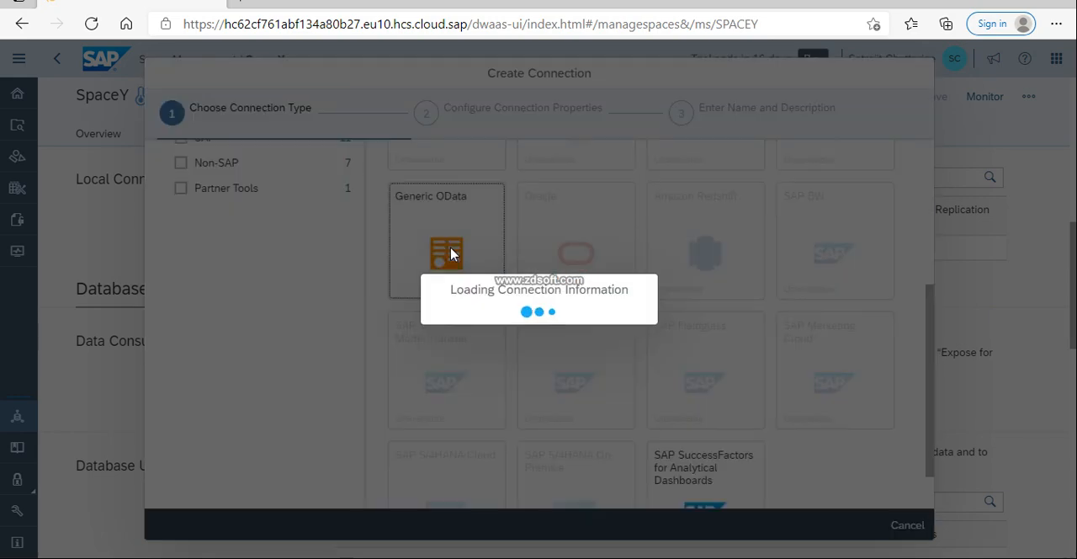
click(476, 248)
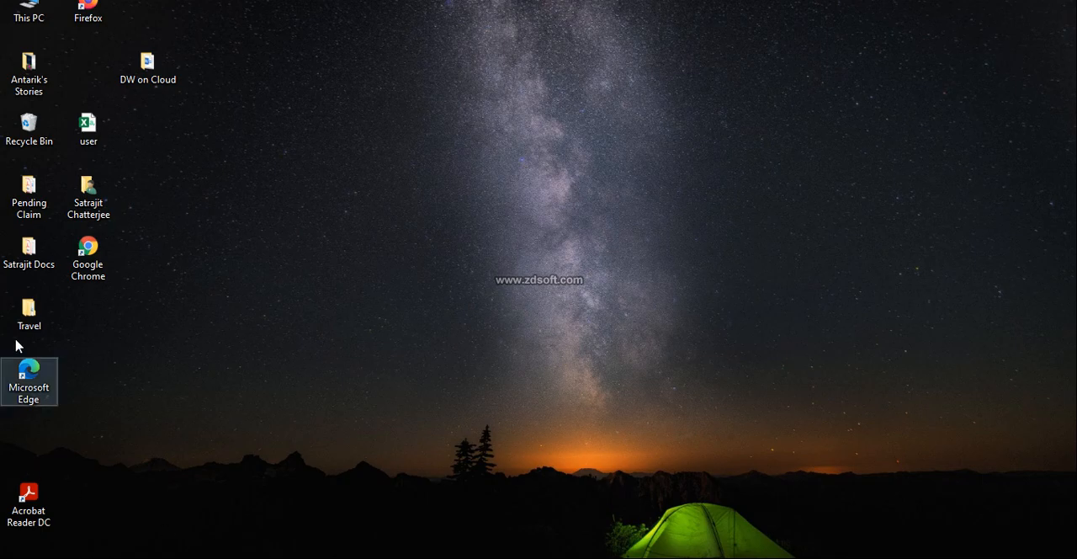
Switch to Firefox, decline making it the default browser, and search the web for "generic o data service"
double_click(101, 14)
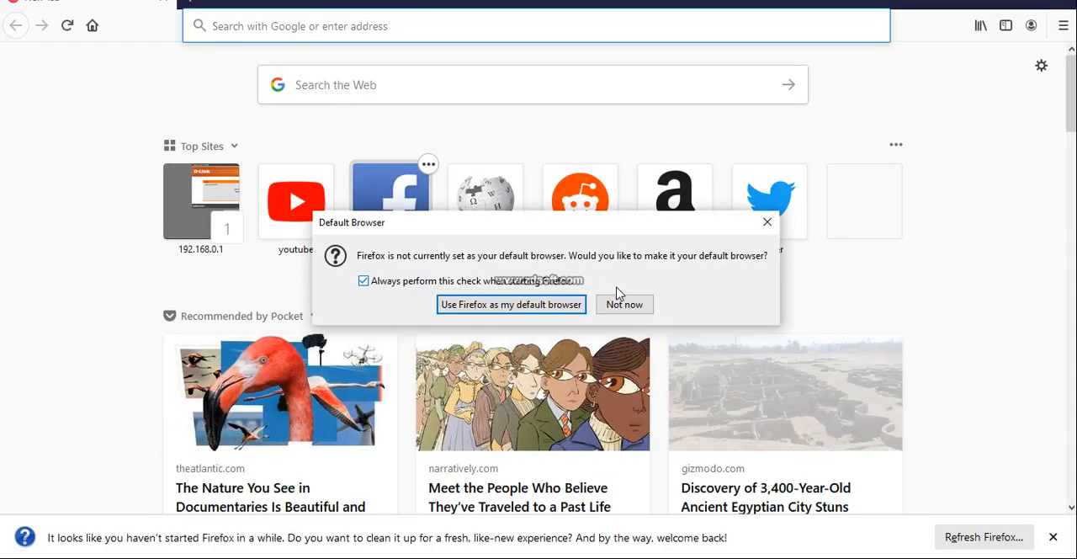
click(622, 304)
click(379, 85)
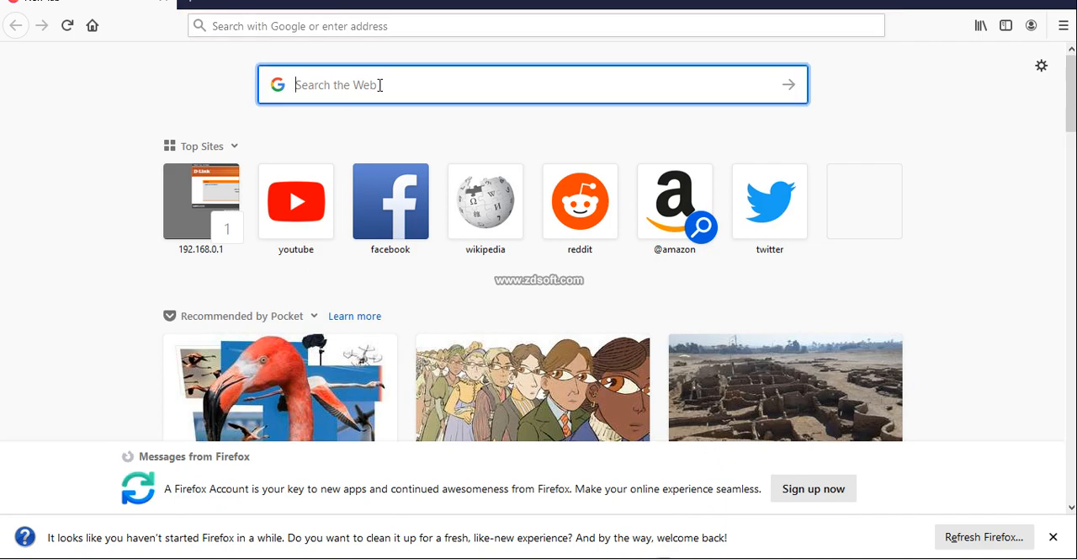
text(gene)
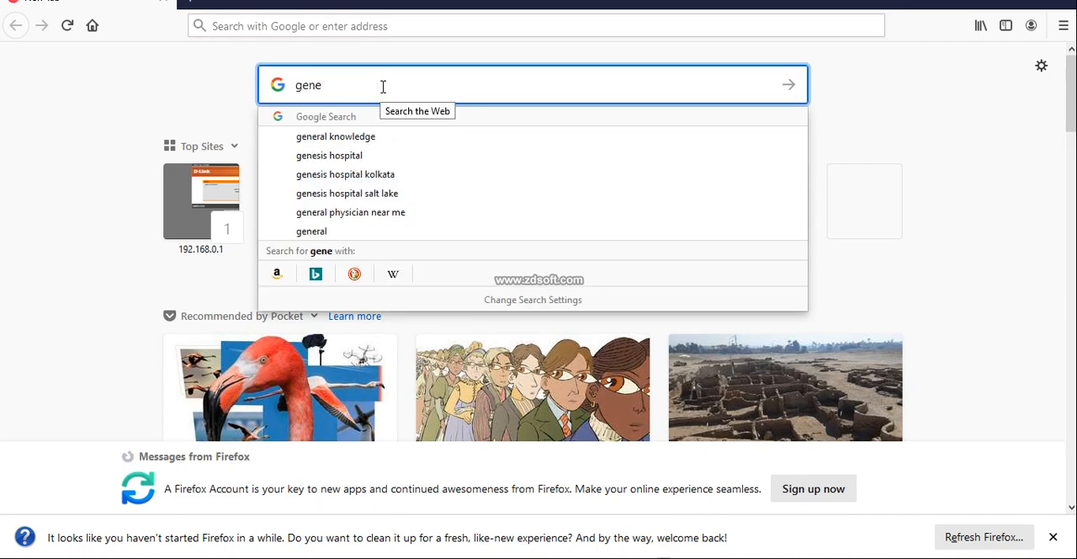
text(ric o data service)
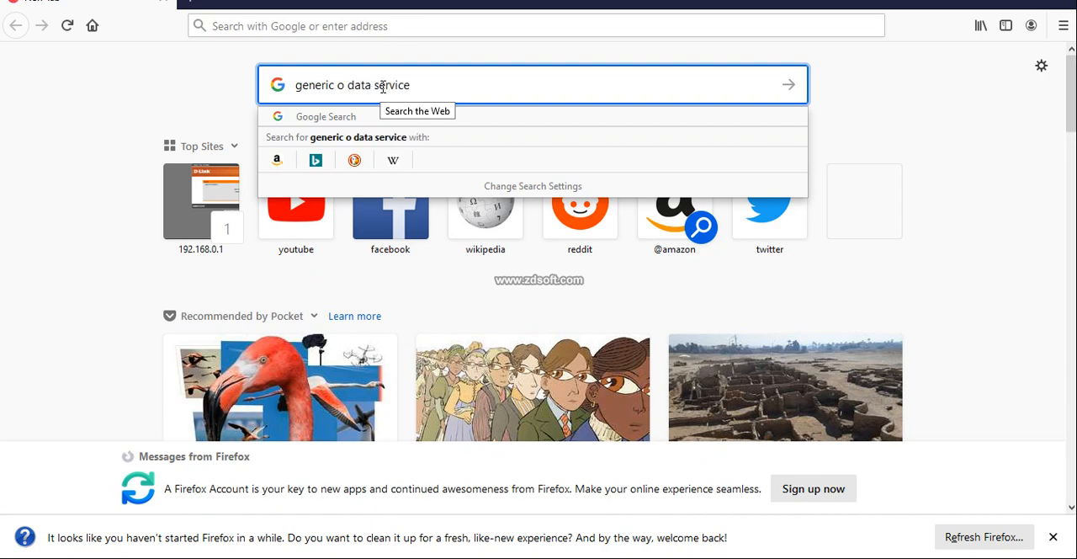
key(Return)
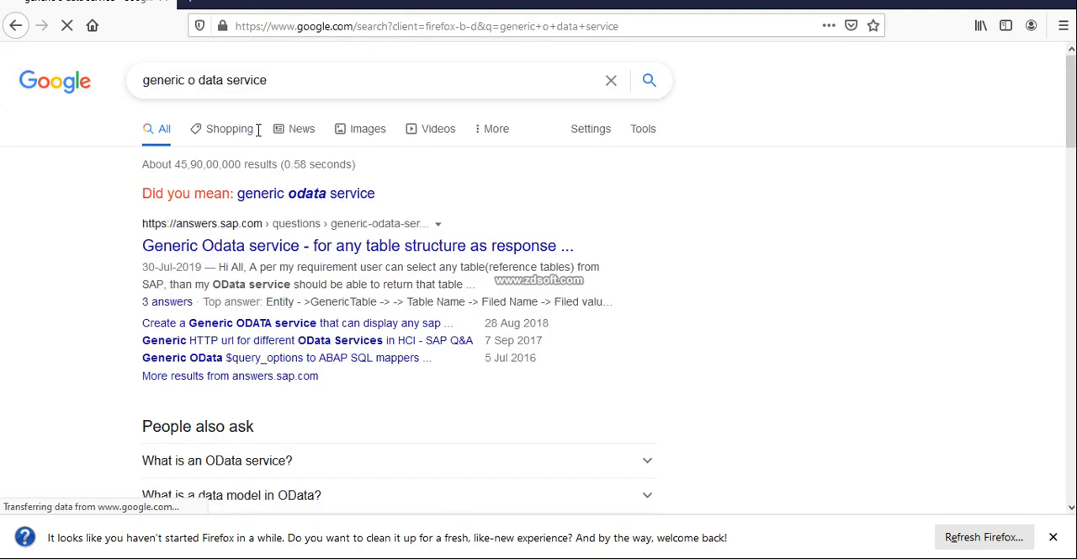
Refine the search to "generic odata service url" and open the URI Conventions (OData Version 2.0) result
click(294, 80)
text(url)
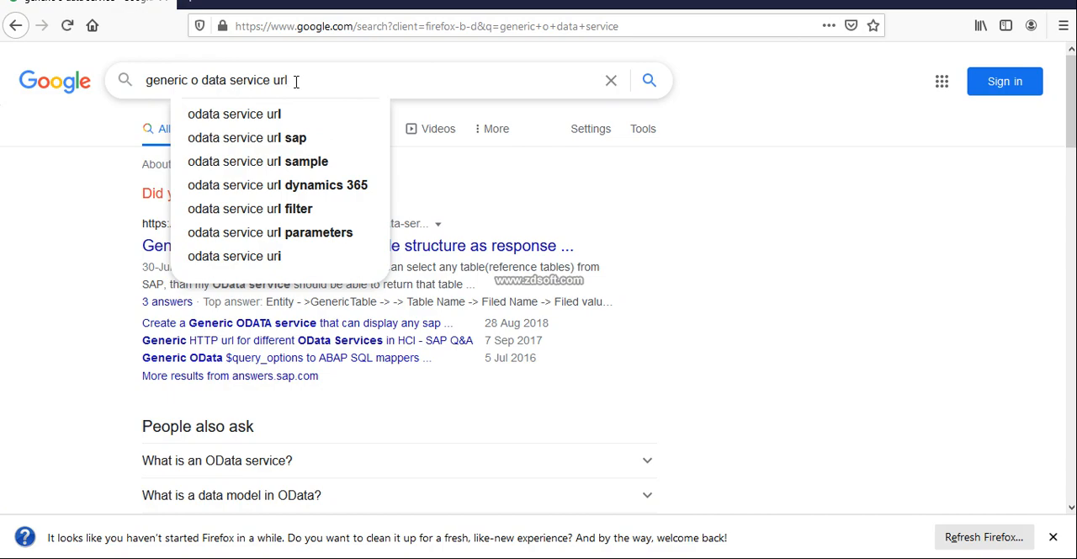
key(Return)
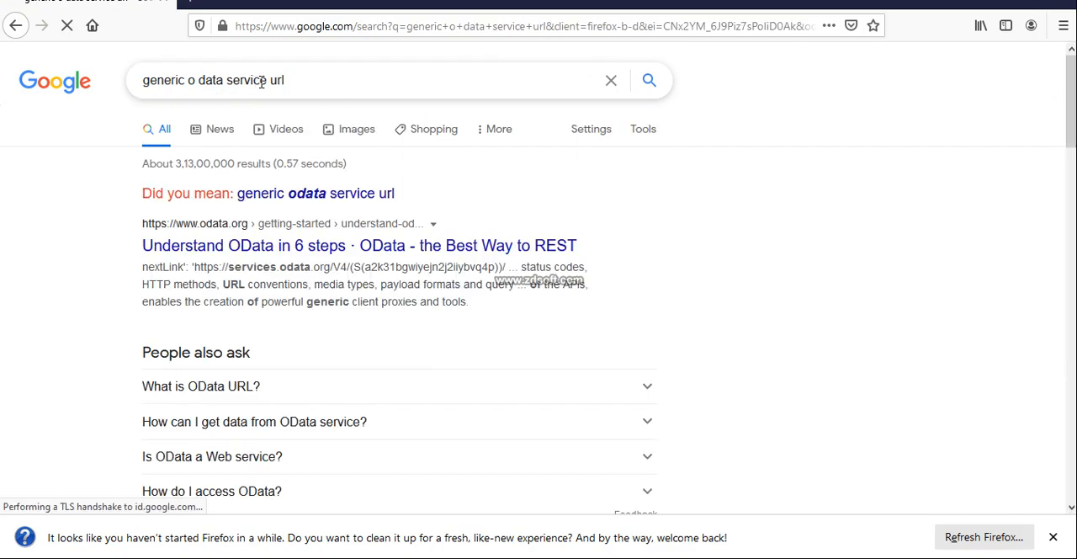
click(323, 195)
scroll(361, 364, down, 4)
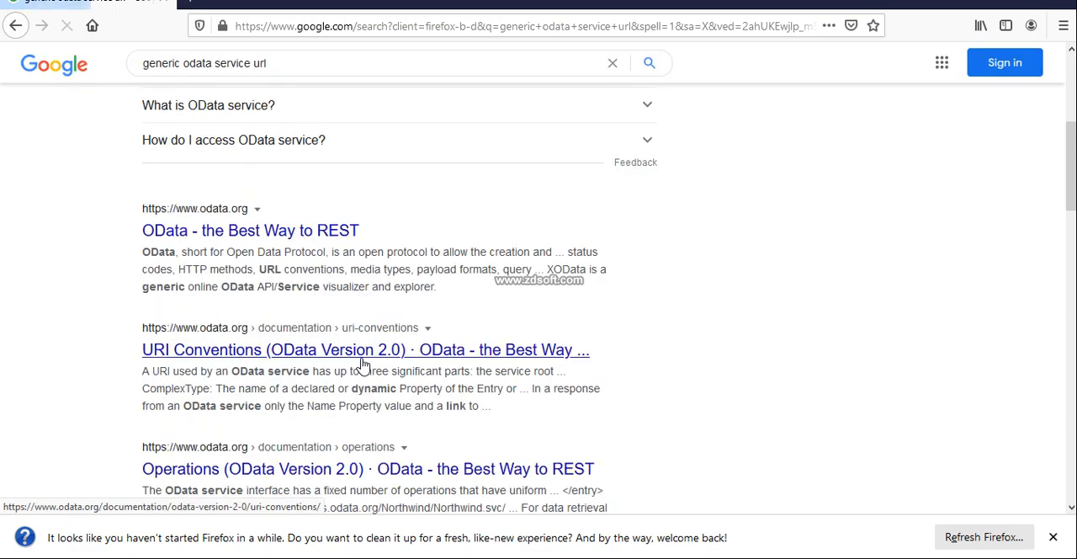
click(275, 359)
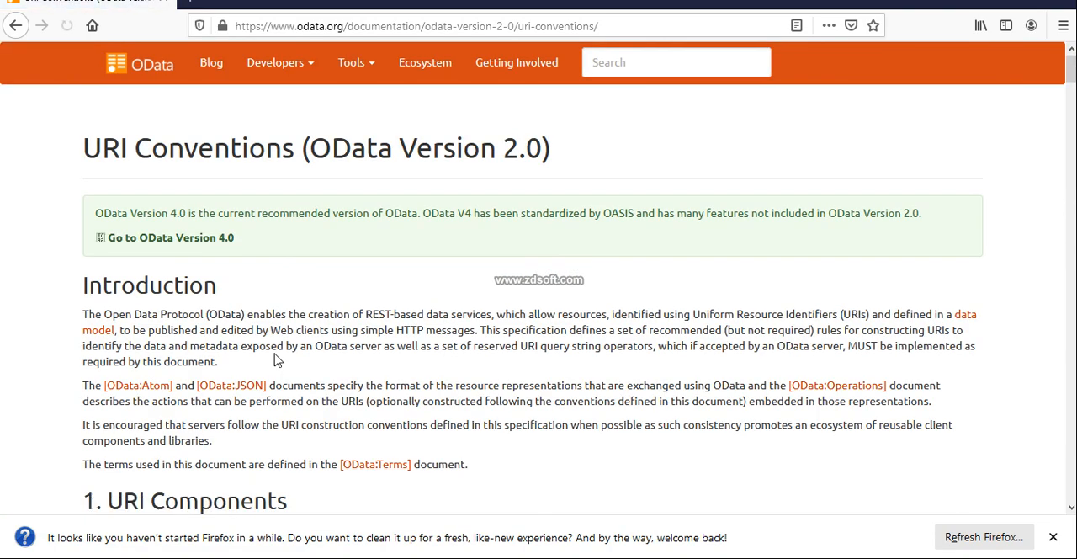
scroll(363, 343, down, 4)
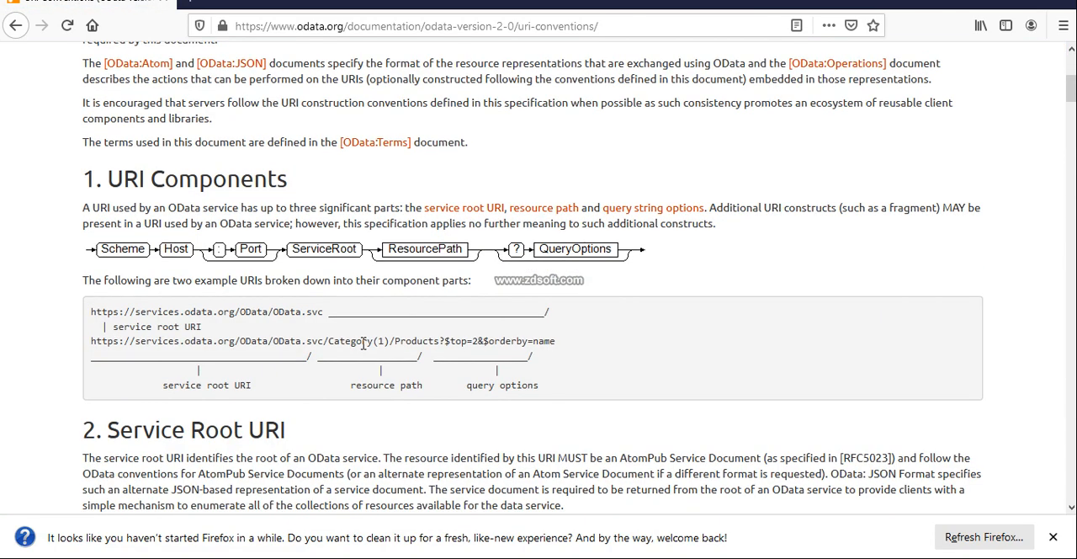
scroll(363, 343, down, 3)
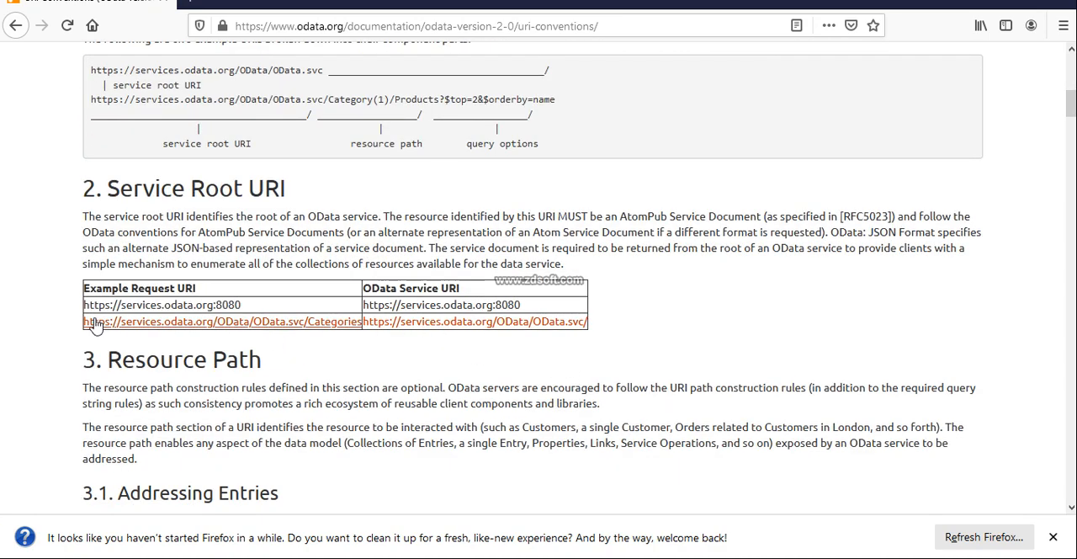
drag(86, 321, 365, 334)
key(ctrl+c)
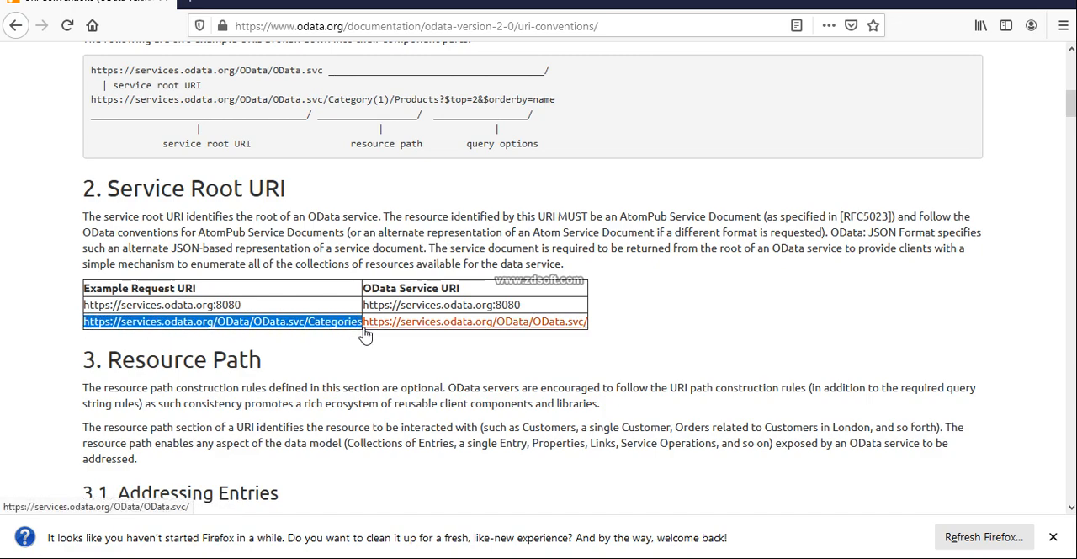
click(190, 12)
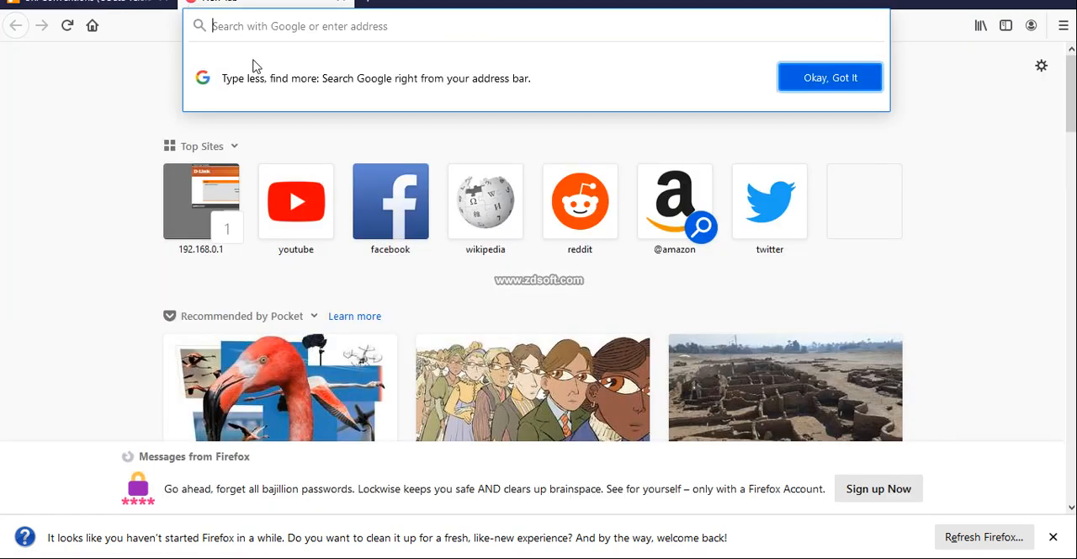
key(ctrl+v)
key(Return)
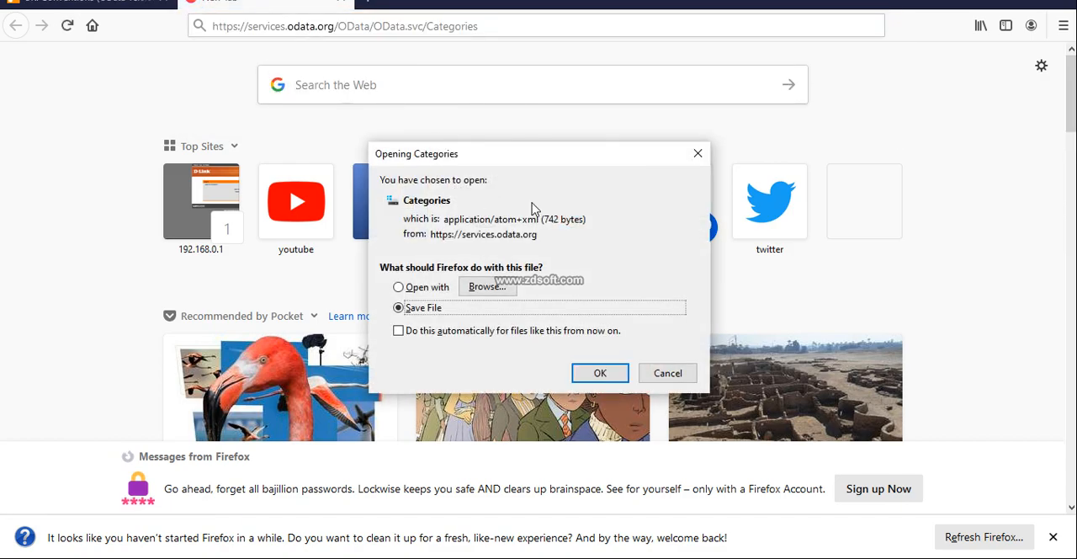
Try to open the returned Categories file directly instead of saving it, and close the folder window
click(399, 287)
click(599, 375)
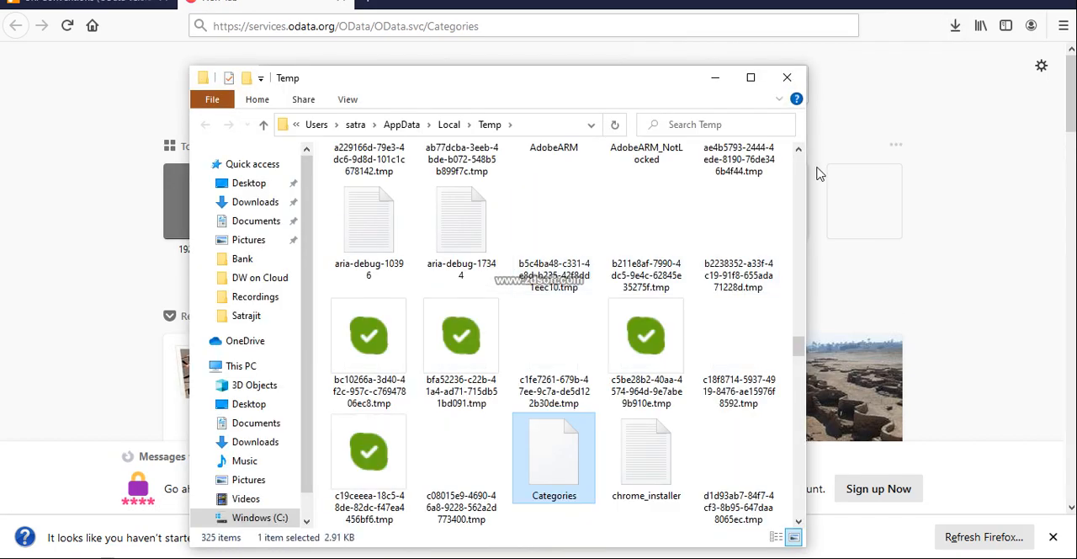
click(787, 78)
click(788, 87)
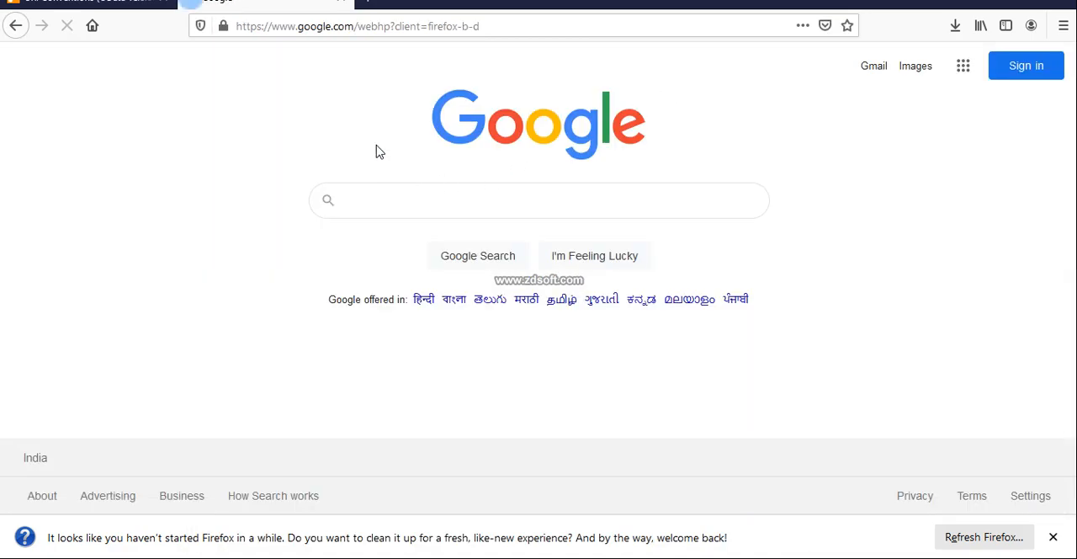
Copy the Supplier/Address/City/$value example URI from the URI Conventions page and load it in the second tab
click(145, 15)
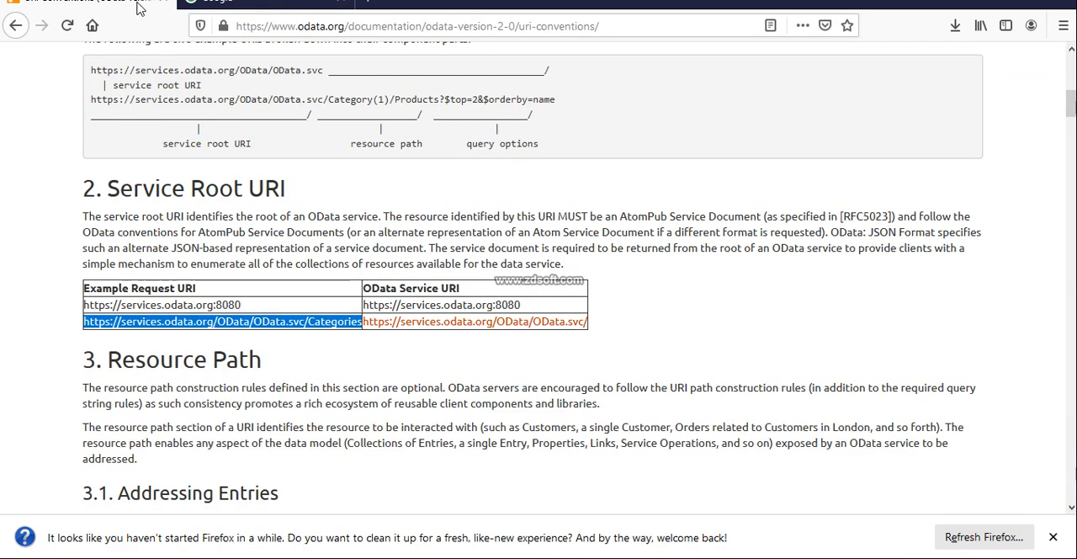
scroll(362, 244, down, 5)
scroll(362, 244, down, 15)
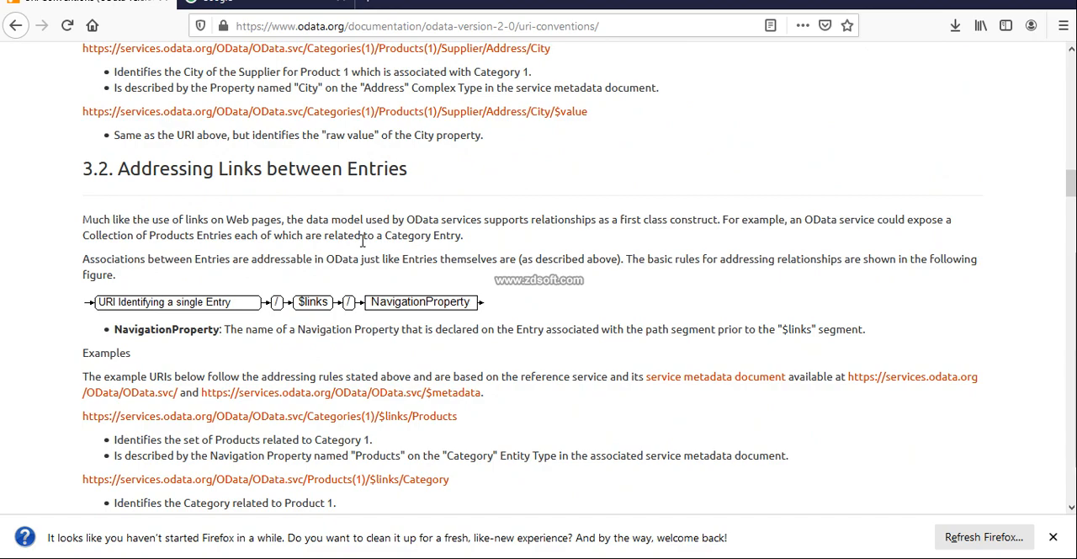
drag(597, 113, 81, 109)
key(ctrl+c)
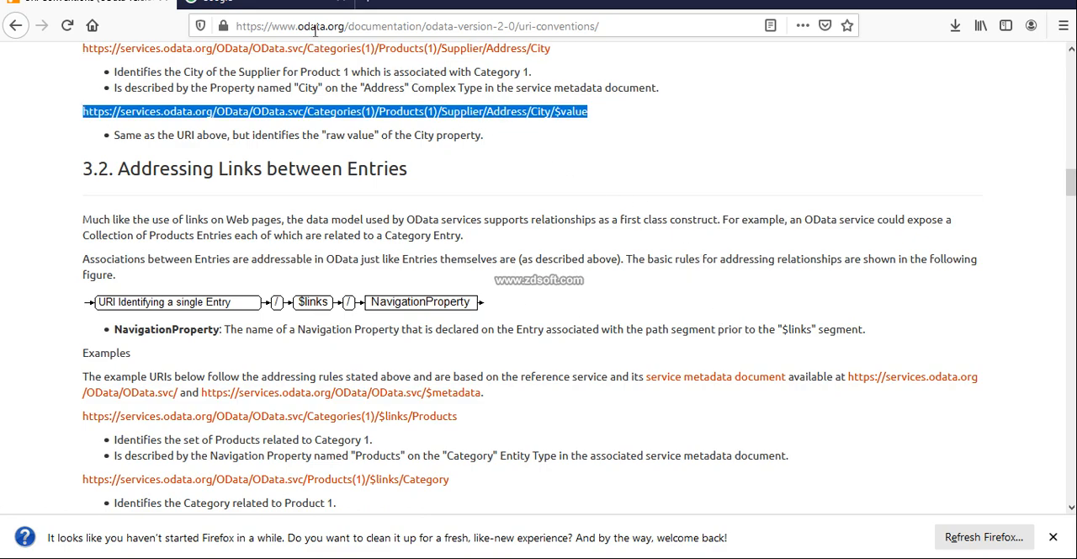
click(312, 8)
click(509, 26)
key(ctrl+v)
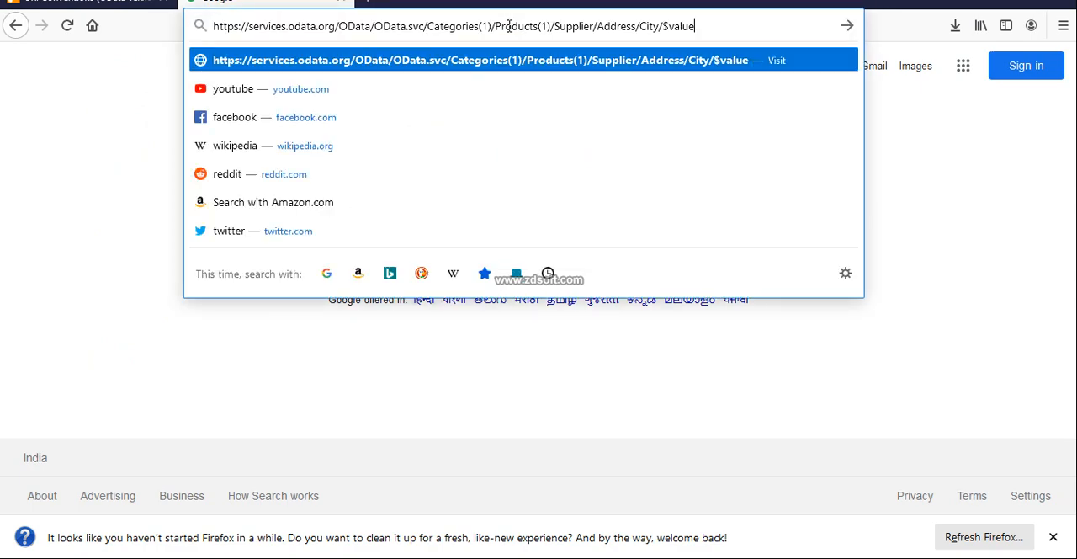
key(Return)
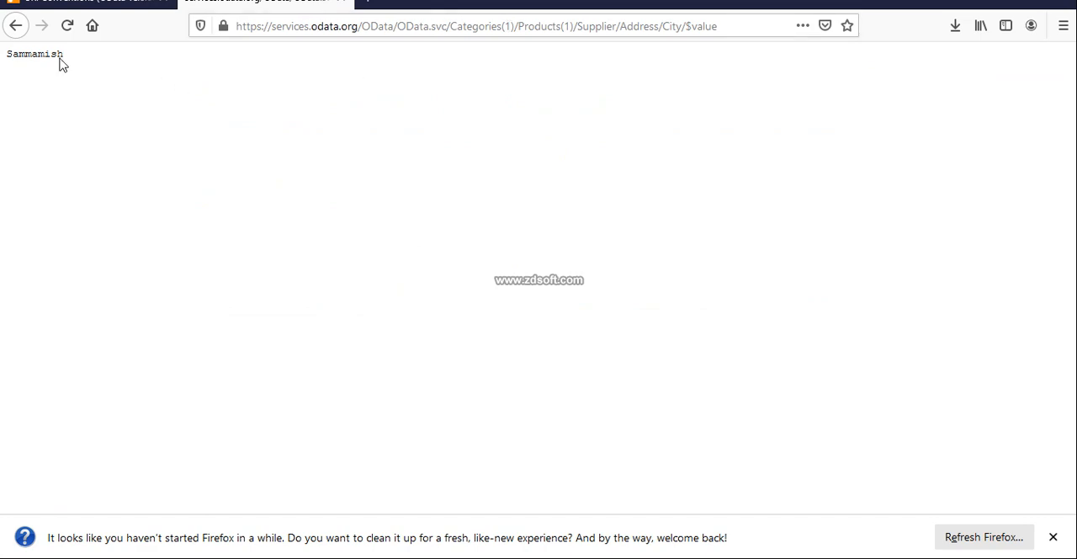
Remove $value from the end of the OData address and load the URI ending in Supplier/Address/City/
drag(722, 26, 487, 17)
click(734, 30)
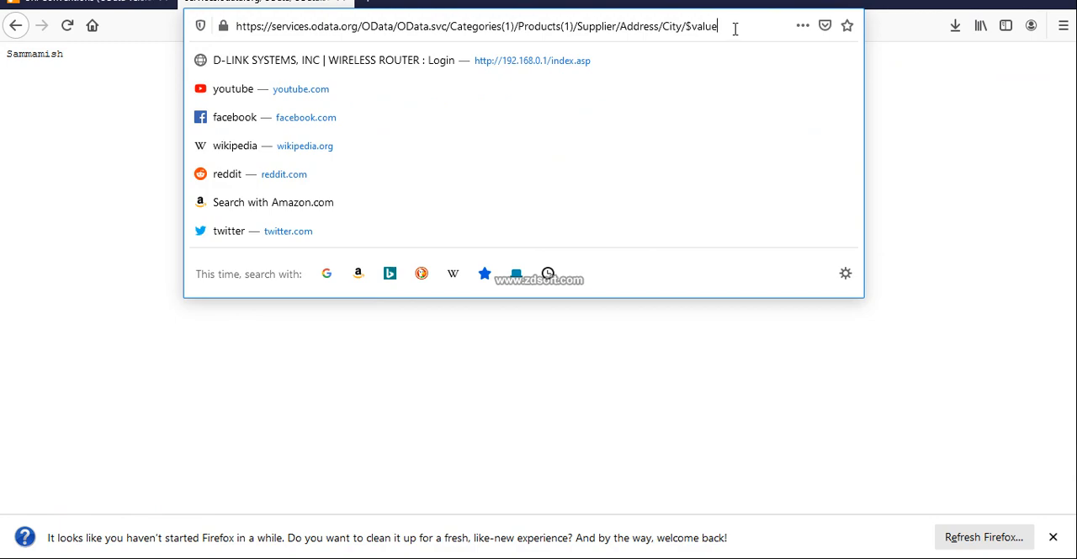
key(BackSpace)
key(BackSpace)
key(BackSpace)
key(BackSpace)
key(BackSpace)
key(BackSpace)
key(BackSpace)
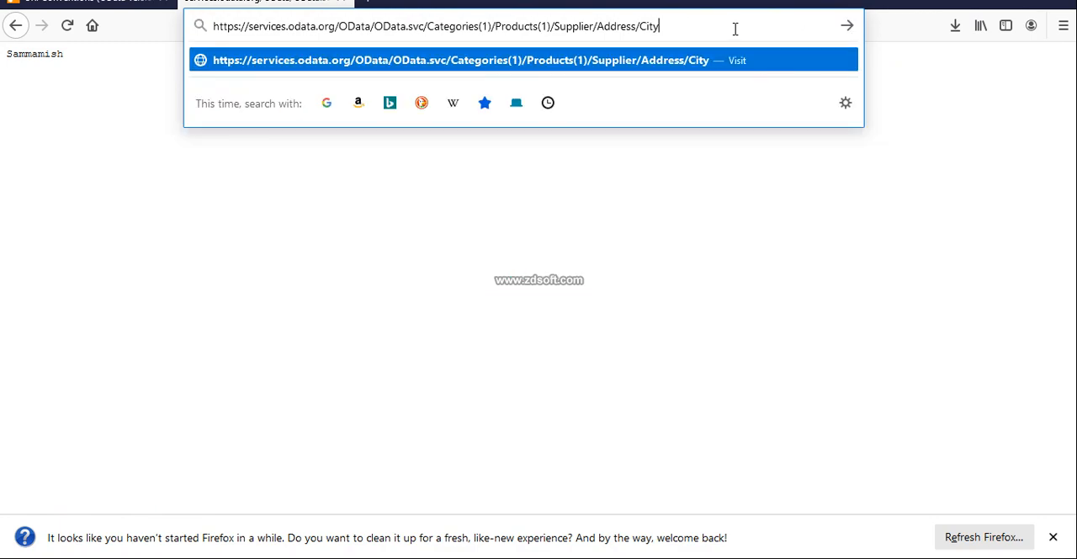
text(/)
key(Return)
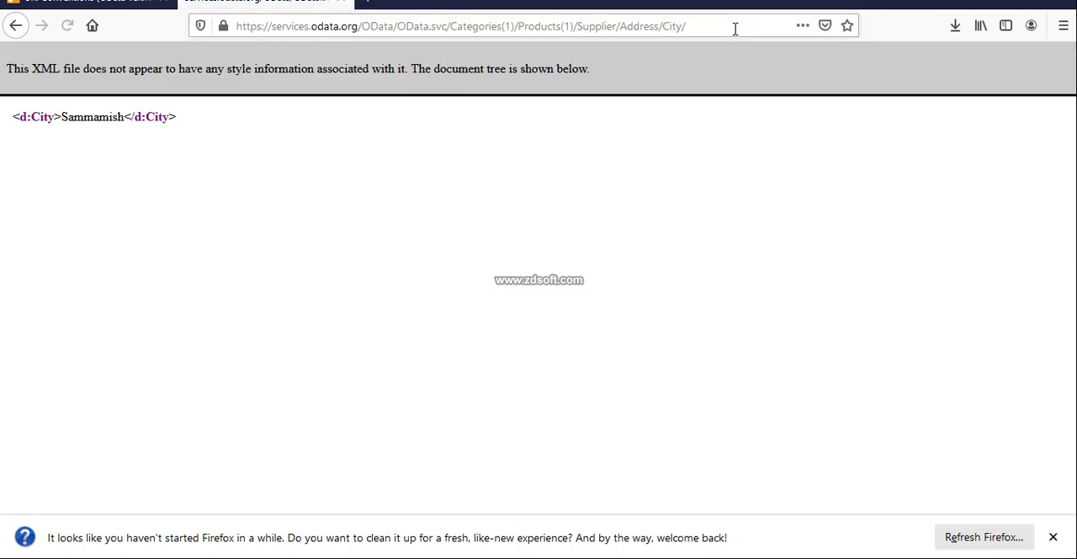
Replace the address with the copied OData example URI ending in Supplier/Address/City/$value and load it
click(718, 29)
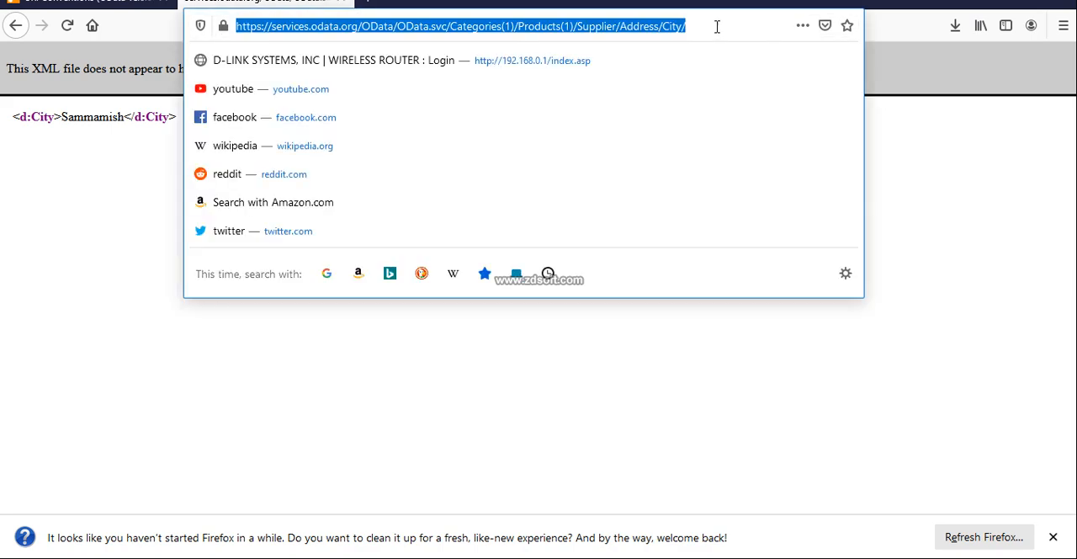
text(v)
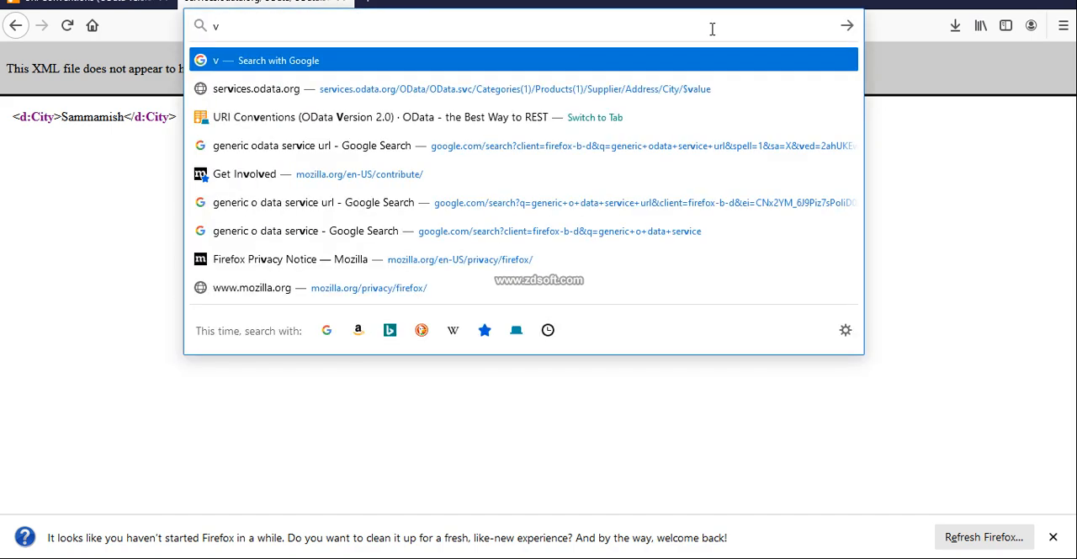
key(BackSpace)
key(ctrl+v)
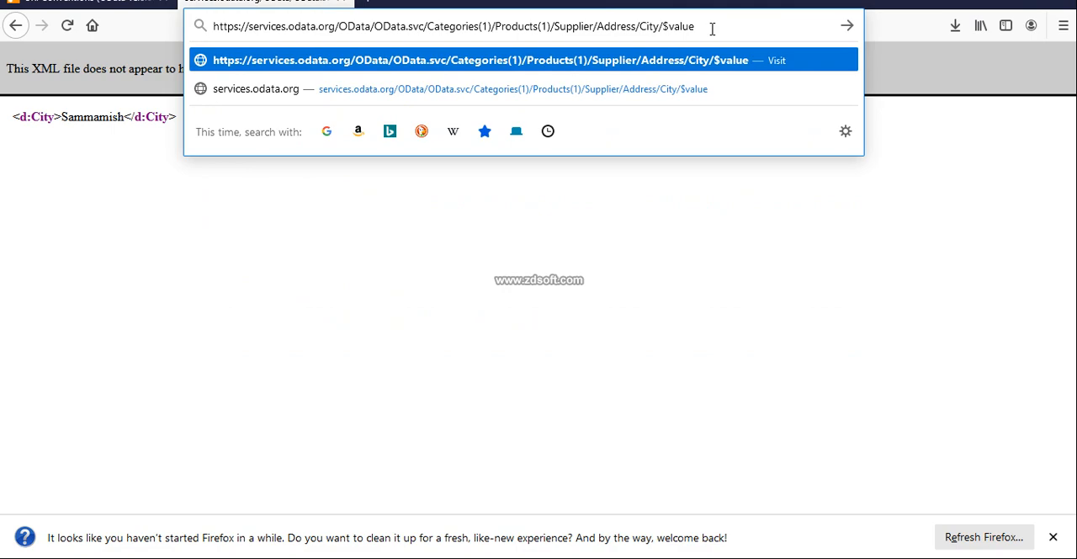
key(Return)
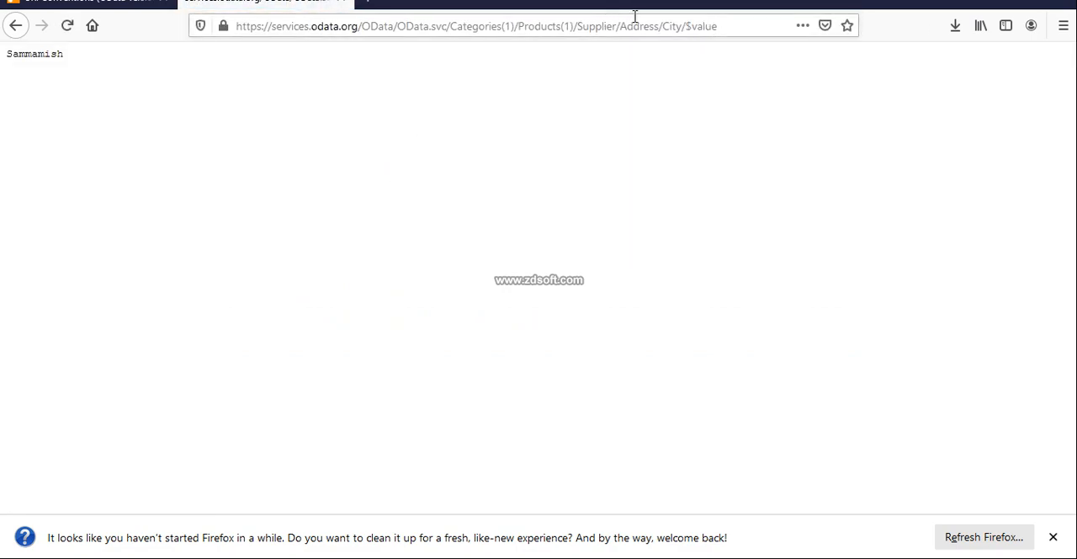
Switch to SAP Data Warehouse Cloud, enter the $value URI as the Generic OData connection URL, and try to continue without credentials
click(719, 26)
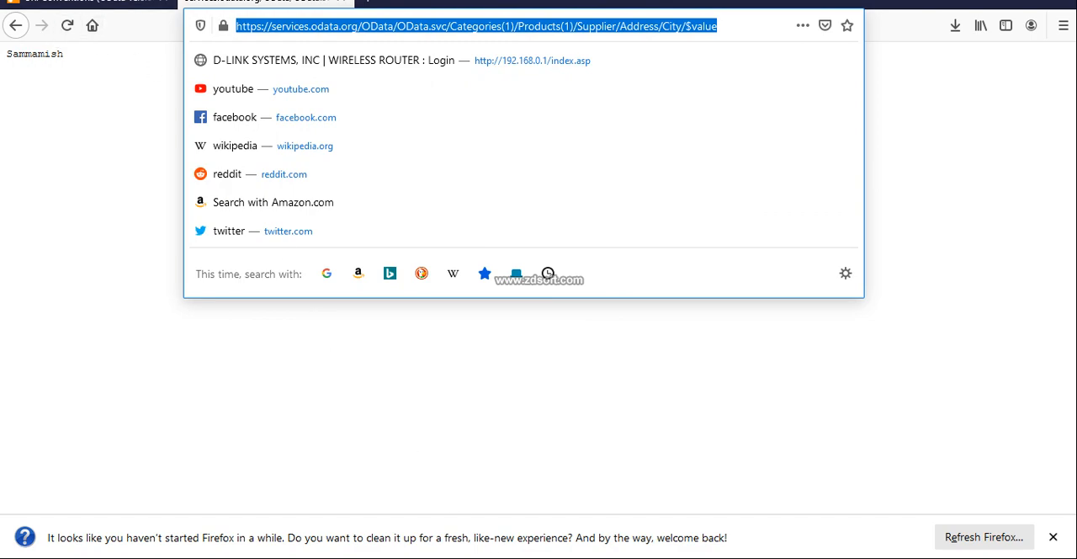
key(alt+Tab)
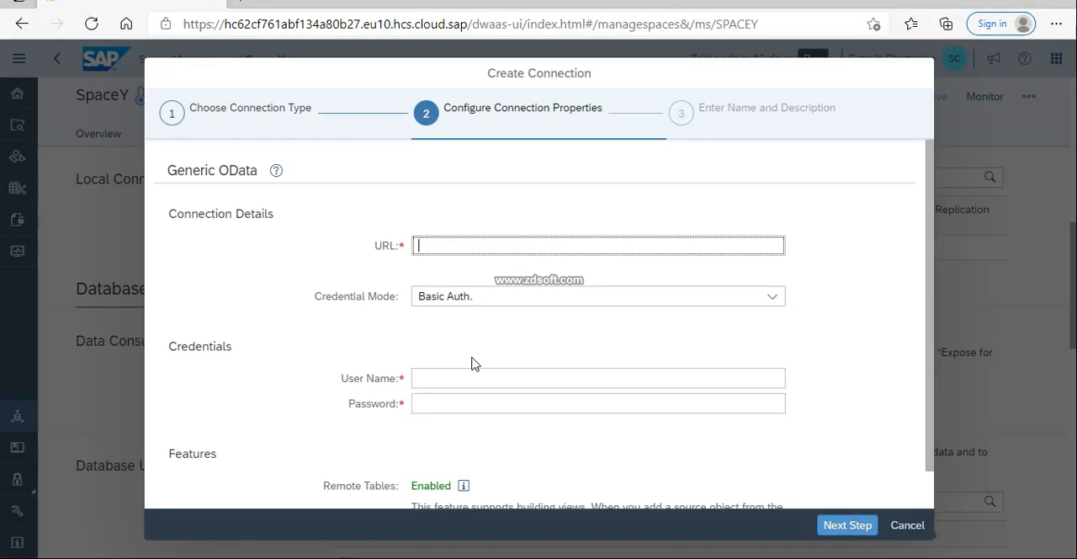
key(ctrl+v)
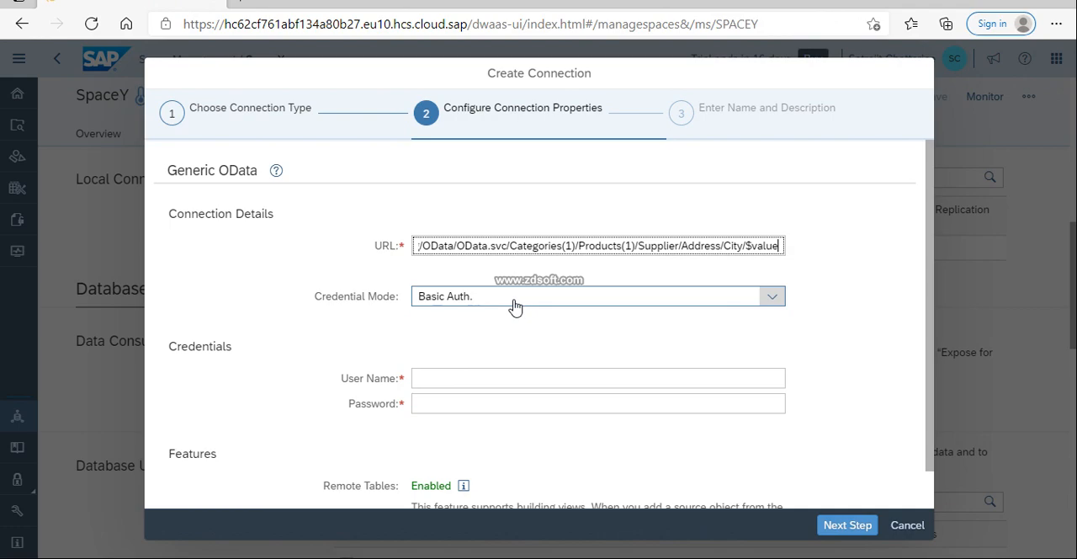
click(475, 378)
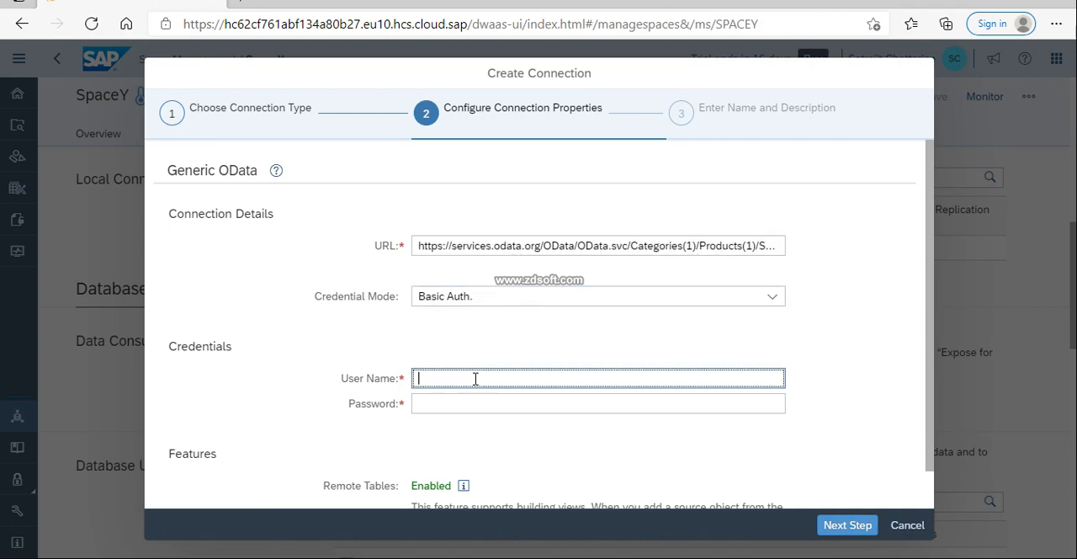
scroll(578, 392, down, 1)
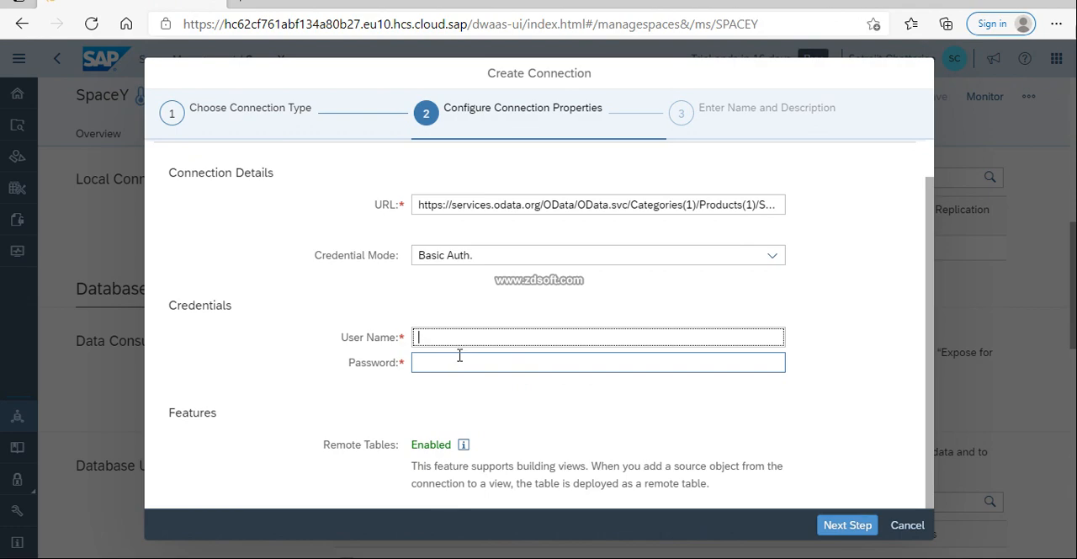
click(835, 523)
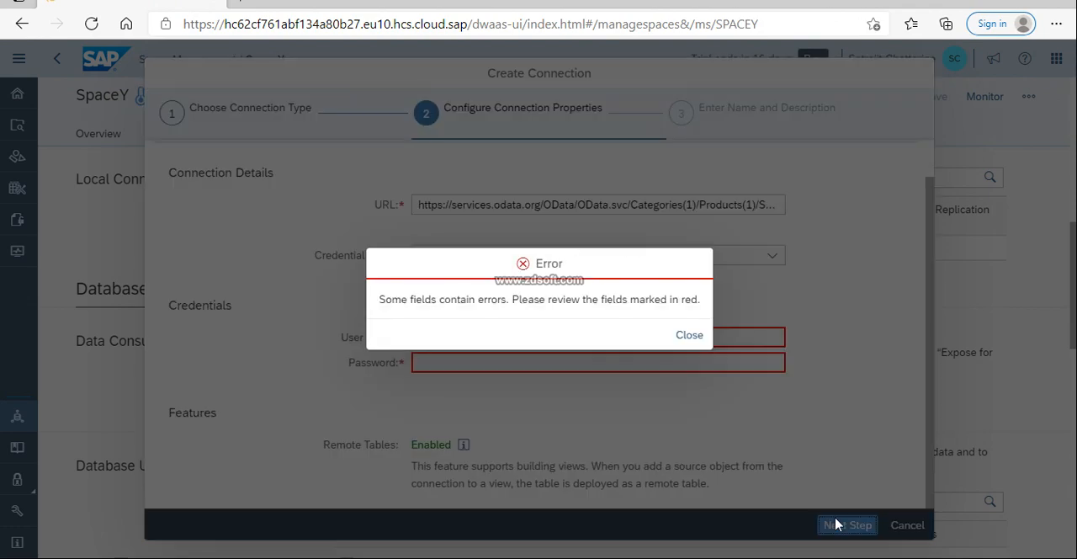
click(687, 335)
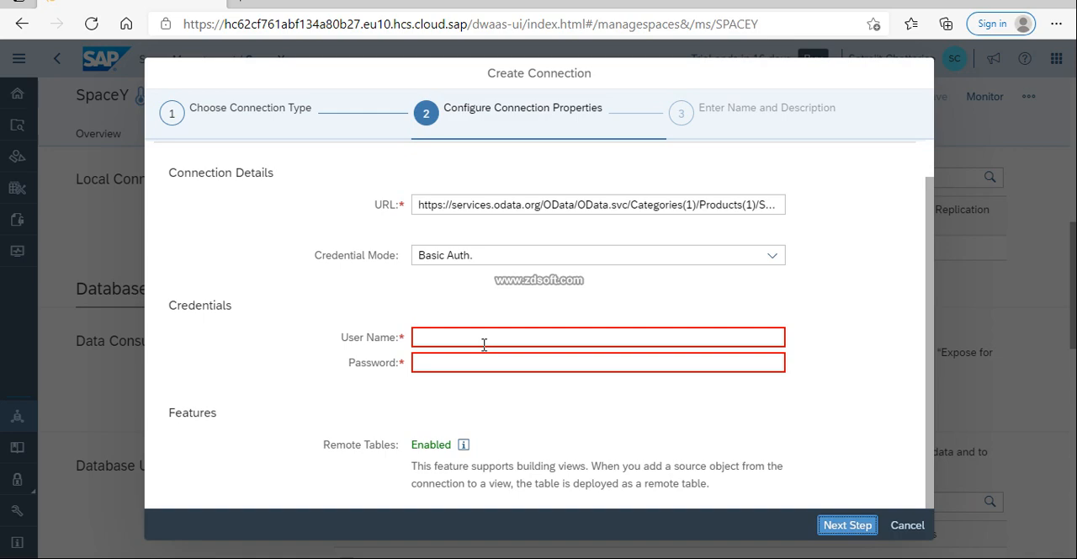
Cancel the Generic OData connection setup and return to the SpaceY space page
click(905, 525)
click(665, 334)
click(920, 530)
click(611, 335)
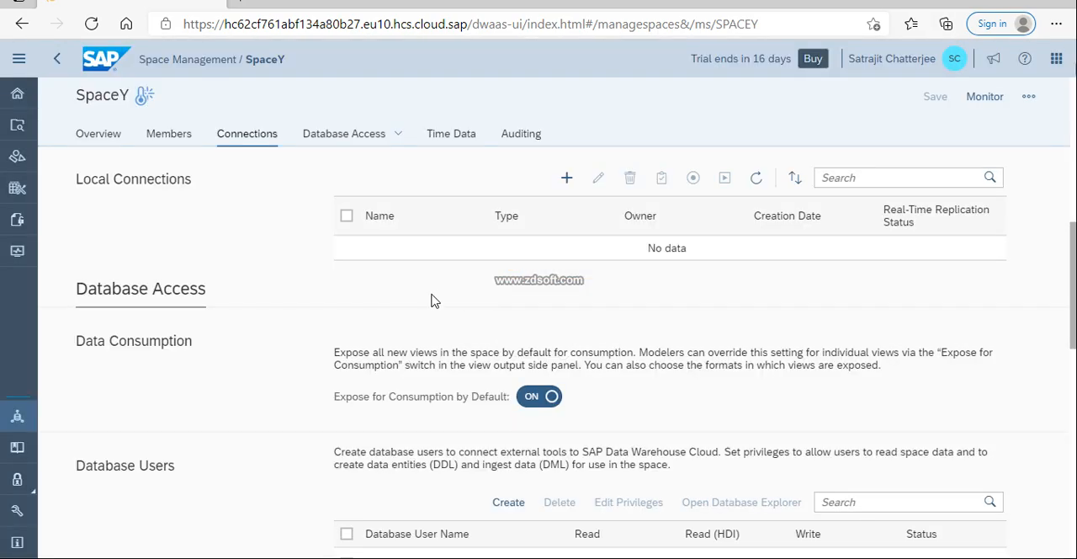
Start another local connection, review all the available connection types, and cancel without choosing one
scroll(434, 296, down, 1)
scroll(434, 296, down, 1)
scroll(434, 296, up, 3)
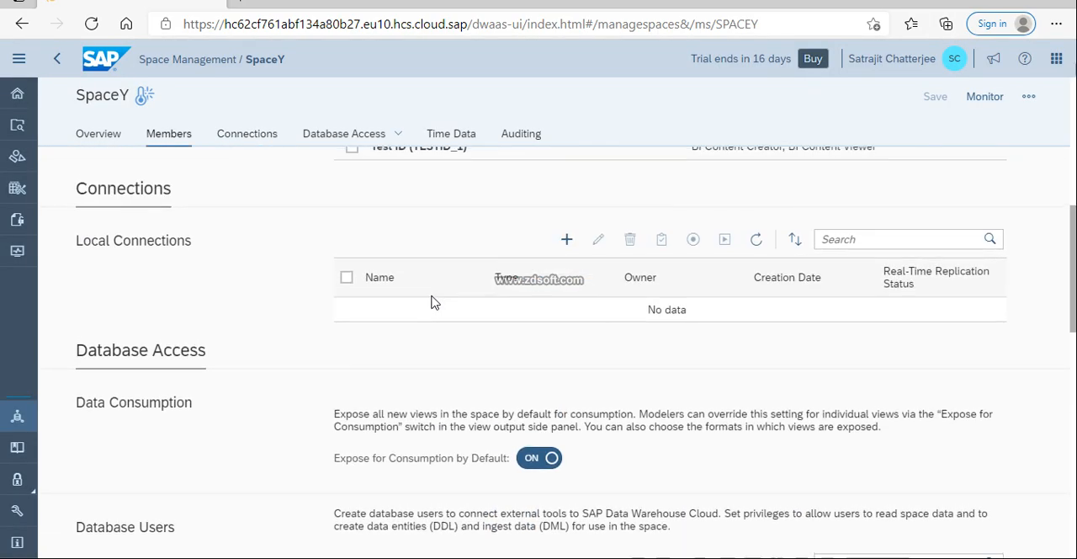
click(565, 240)
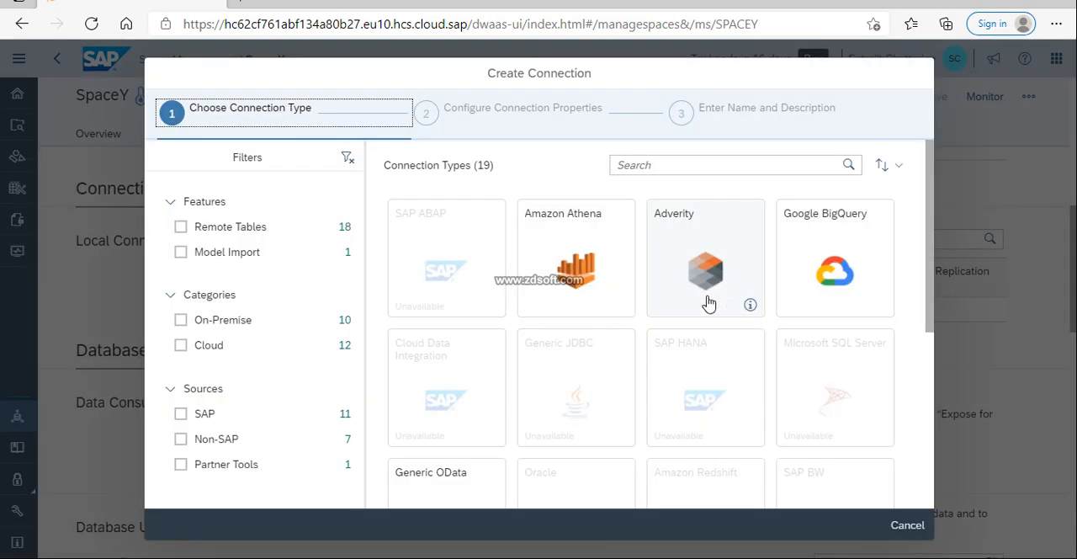
scroll(656, 321, down, 1)
scroll(658, 325, down, 3)
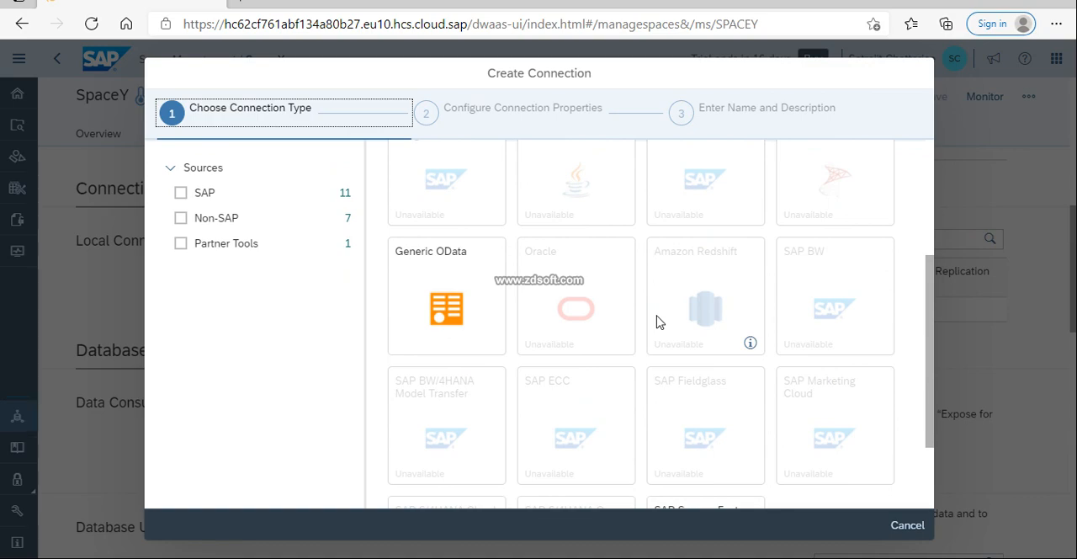
scroll(657, 321, down, 2)
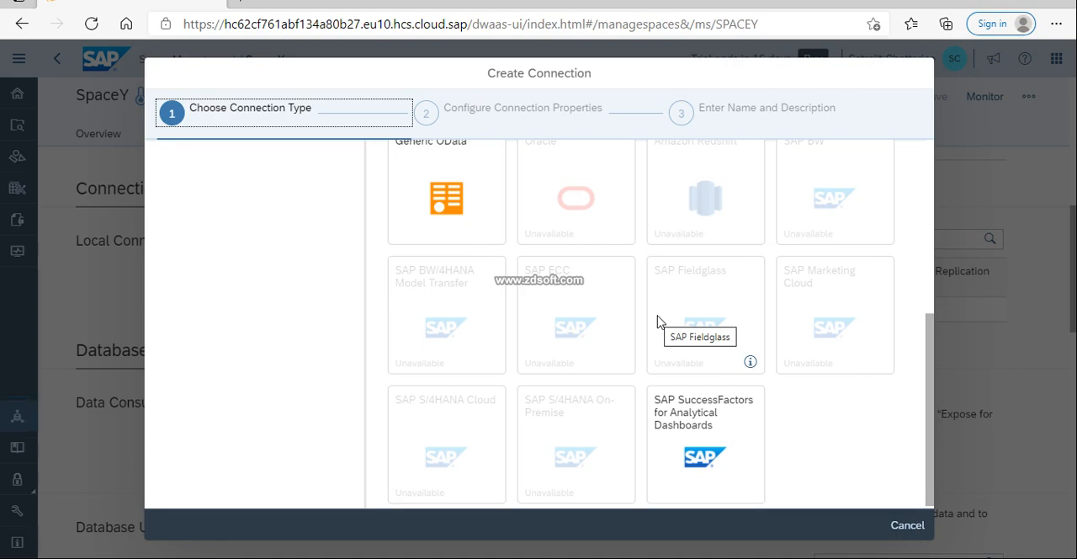
click(910, 524)
click(611, 334)
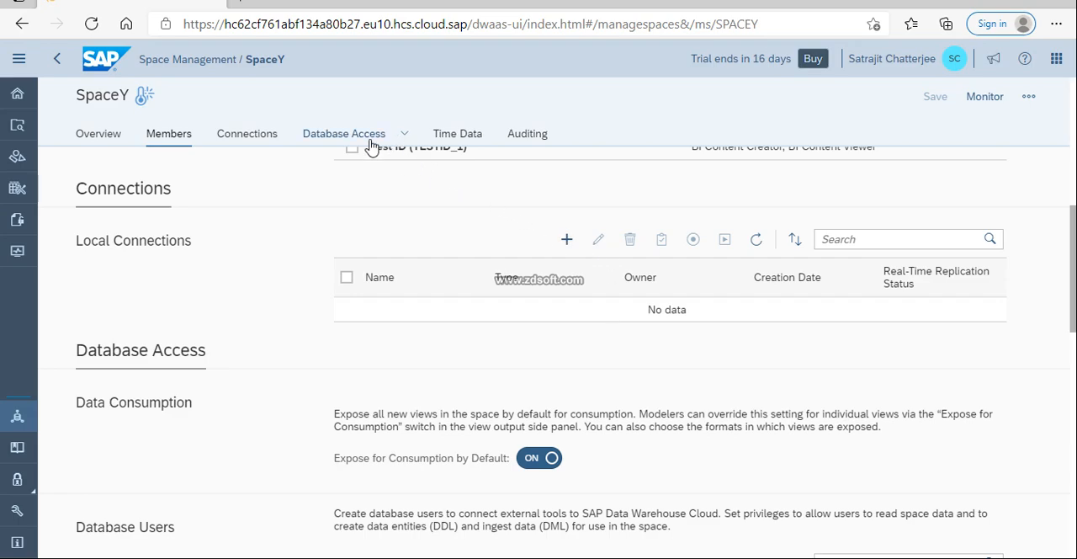
Open the privileges of database user SPACEY#DB_SPACEY in the Database Access section for editing
click(463, 140)
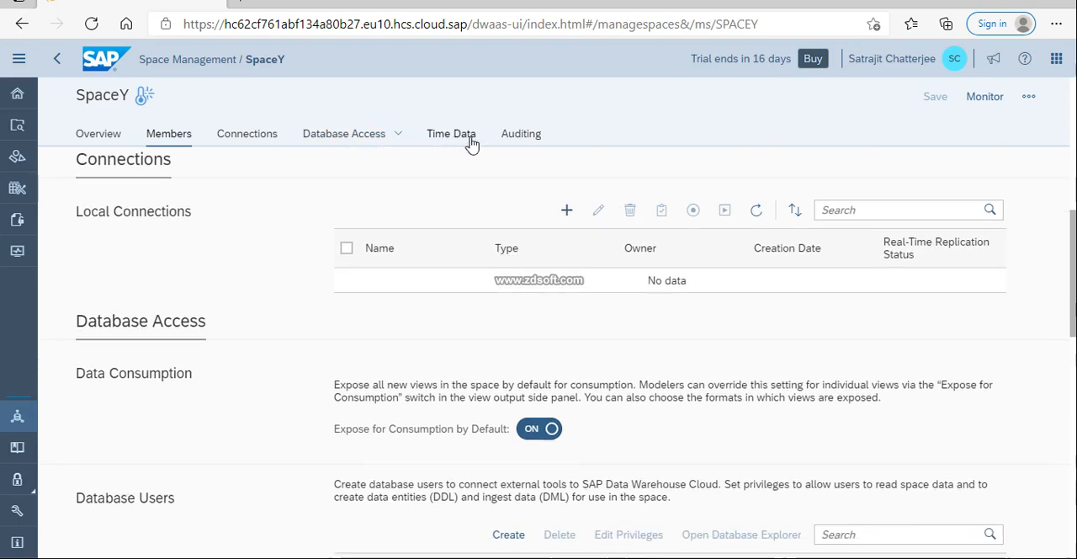
click(362, 138)
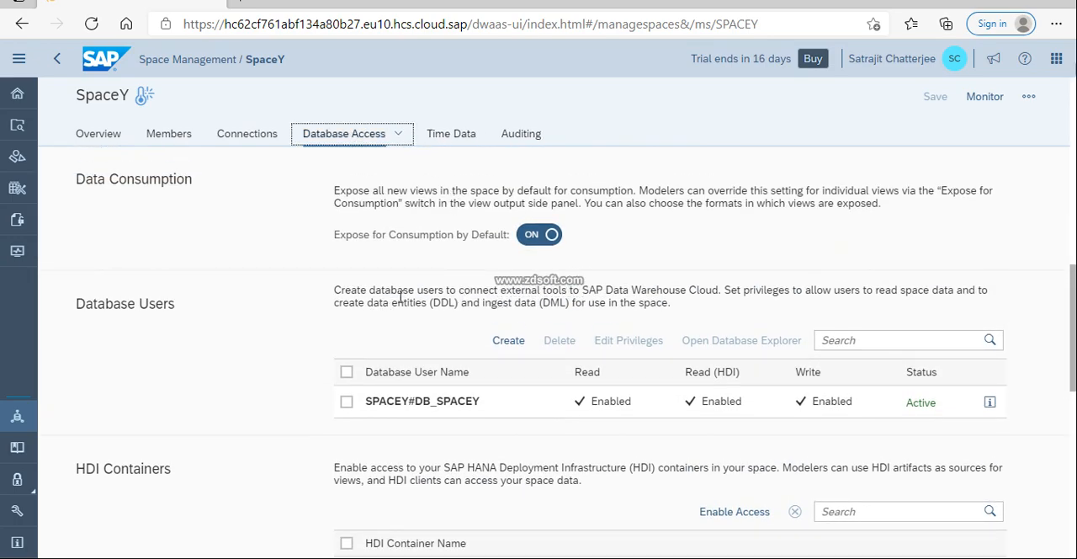
scroll(421, 301, down, 3)
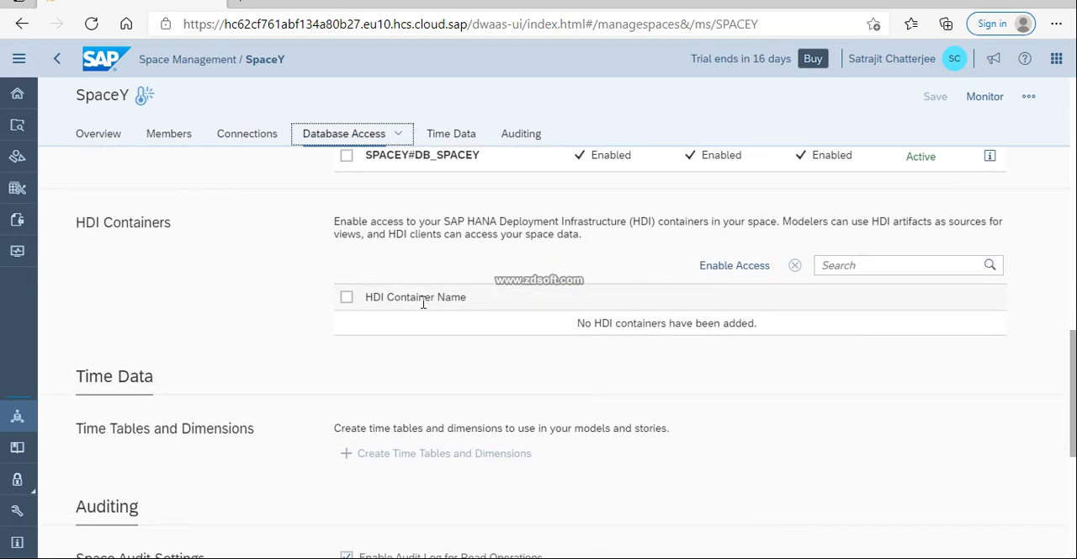
scroll(425, 309, up, 1)
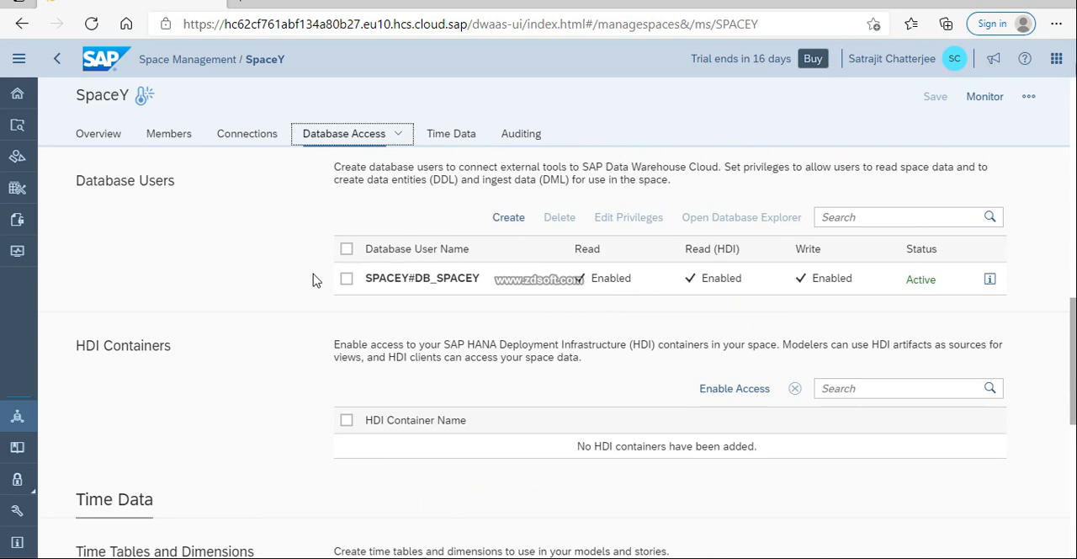
click(345, 279)
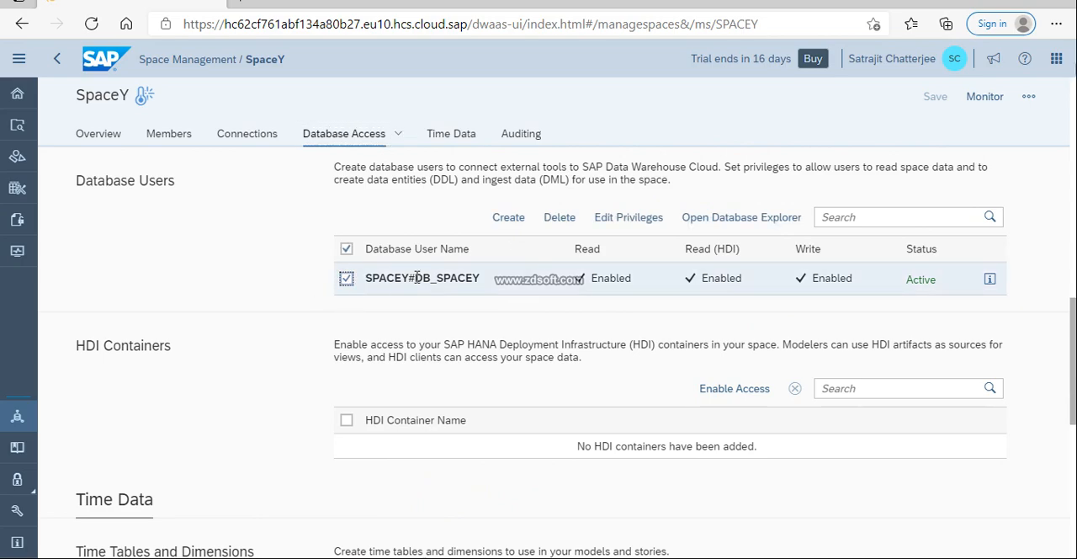
click(628, 217)
scroll(439, 325, down, 1)
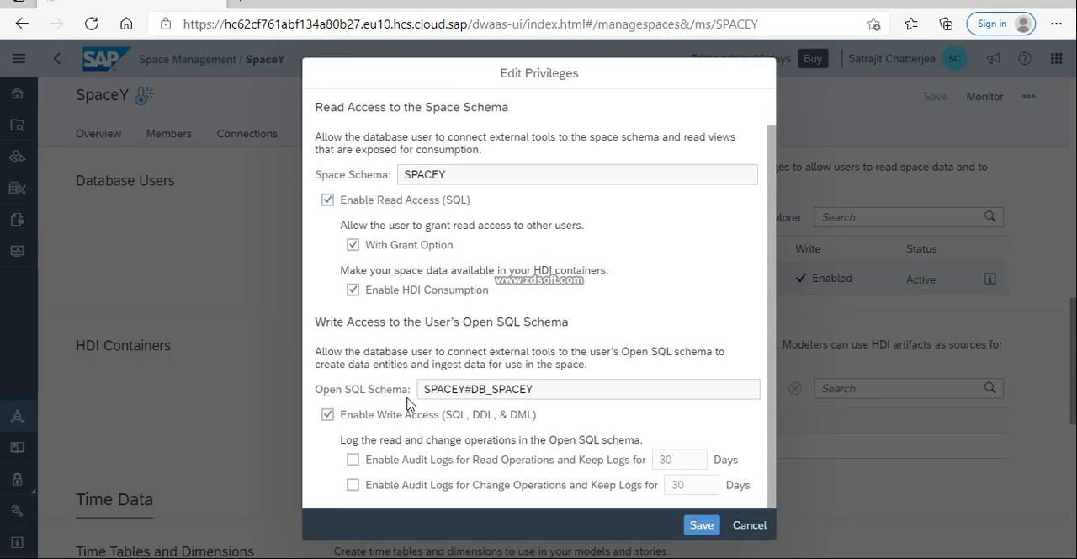
Enable audit logs for read operations in the Open SQL schema, keep them for 100 days, and save the privileges
click(353, 460)
click(674, 462)
key(BackSpace)
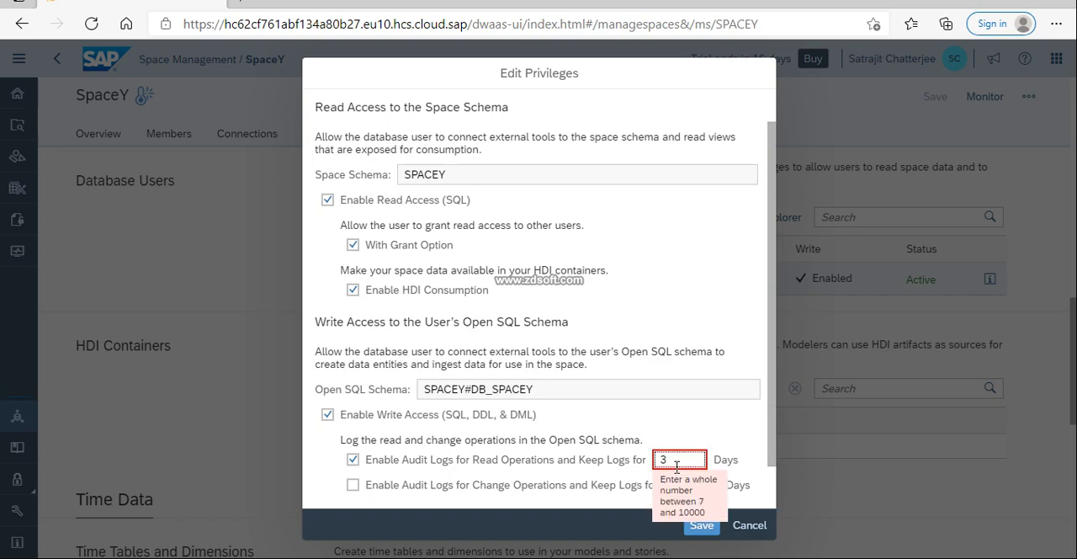
key(BackSpace)
text(100)
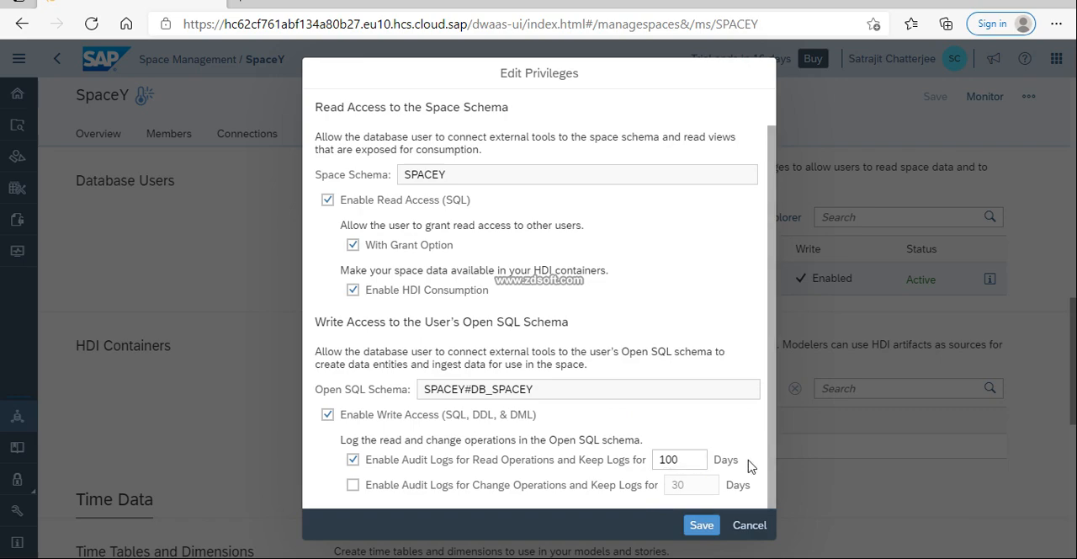
click(717, 523)
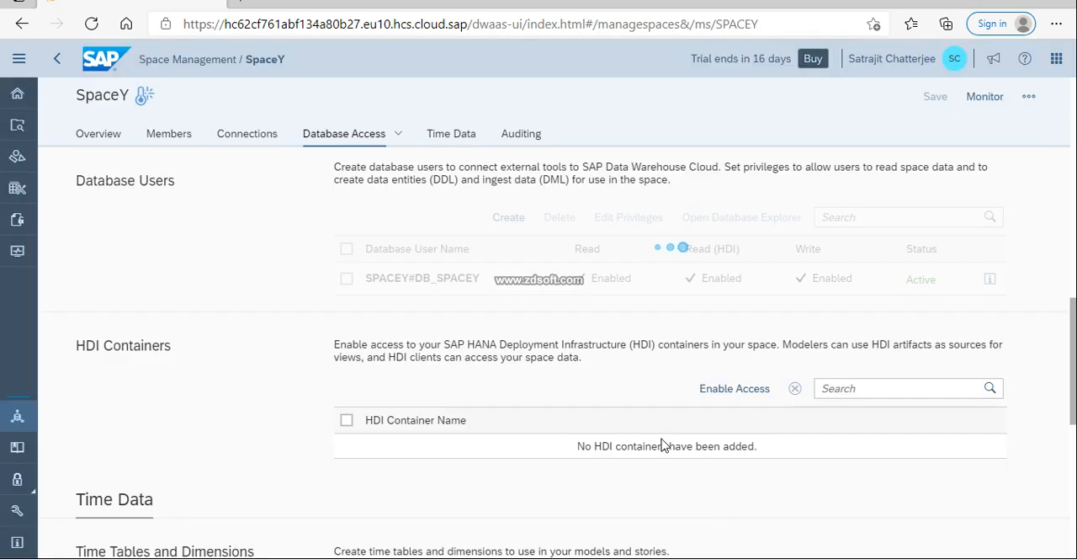
Review the HDI Containers, Time Data and Auditing sections of the SpaceY space
scroll(660, 444, down, 2)
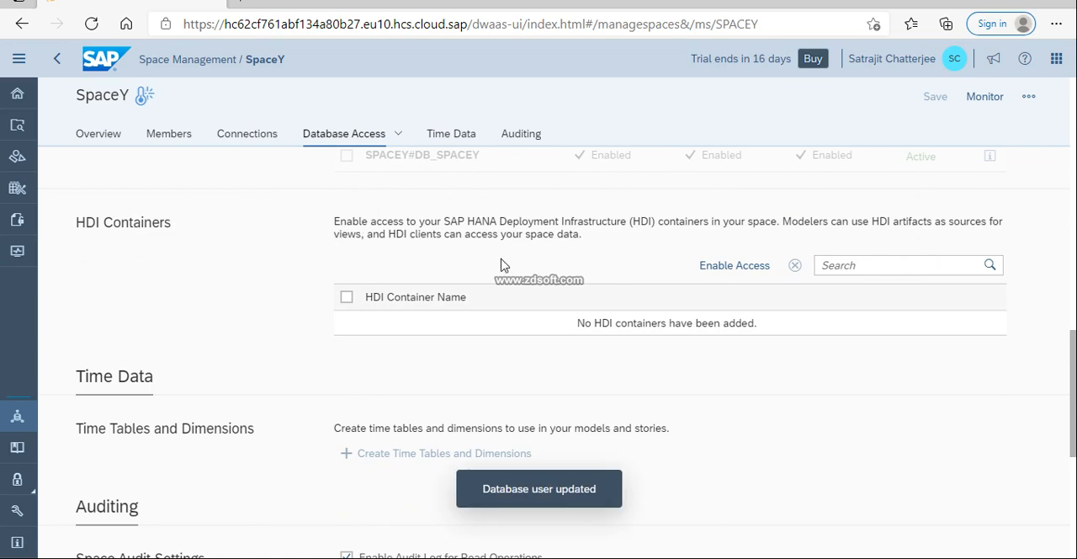
scroll(402, 340, down, 1)
scroll(401, 340, down, 1)
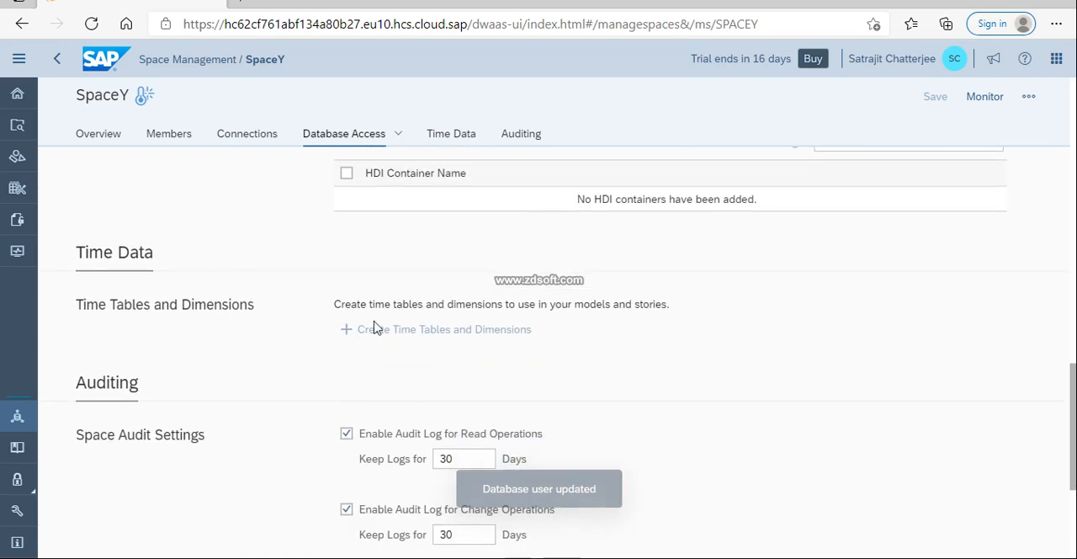
scroll(290, 358, down, 2)
scroll(282, 360, down, 2)
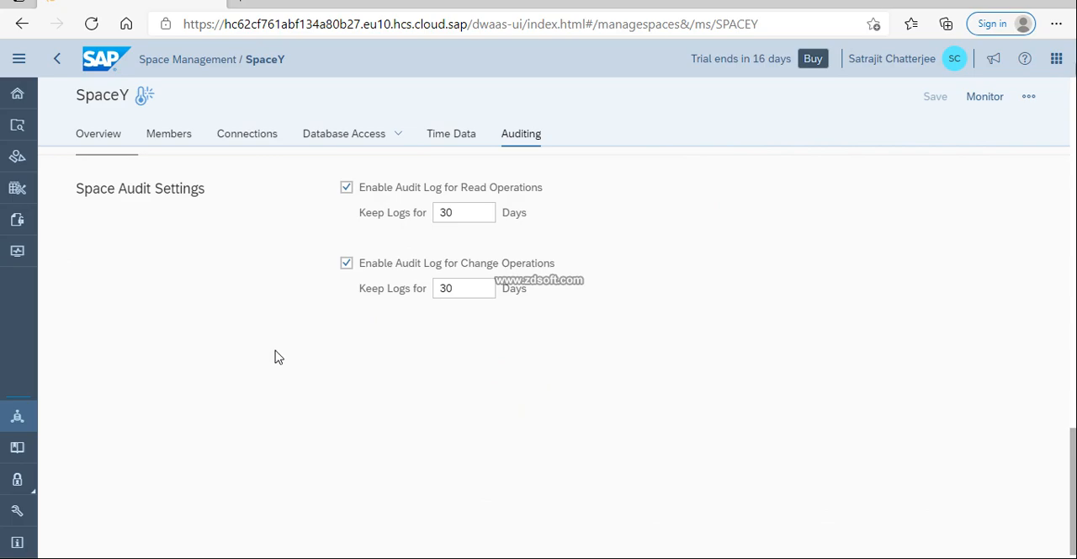
scroll(277, 356, up, 5)
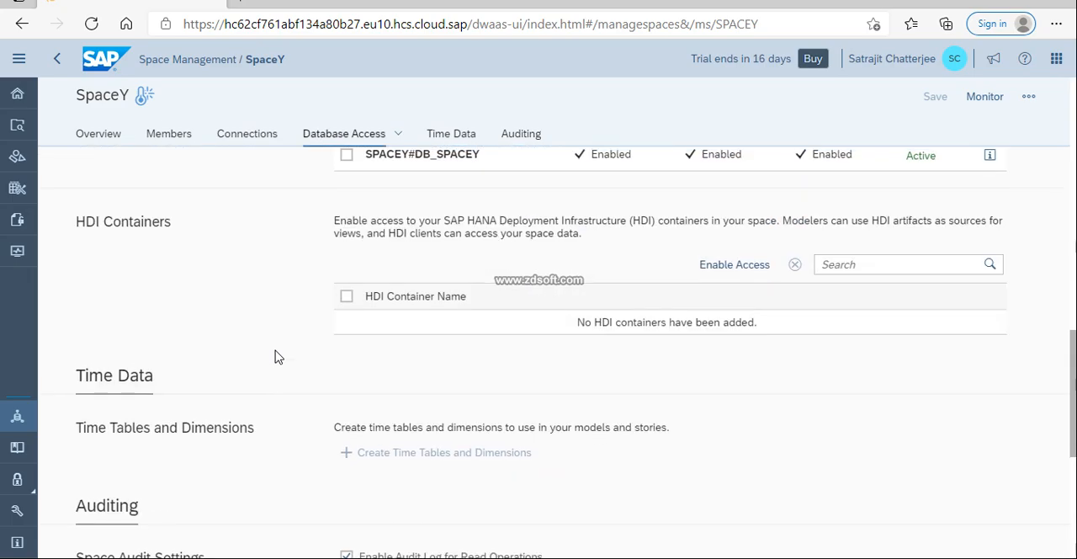